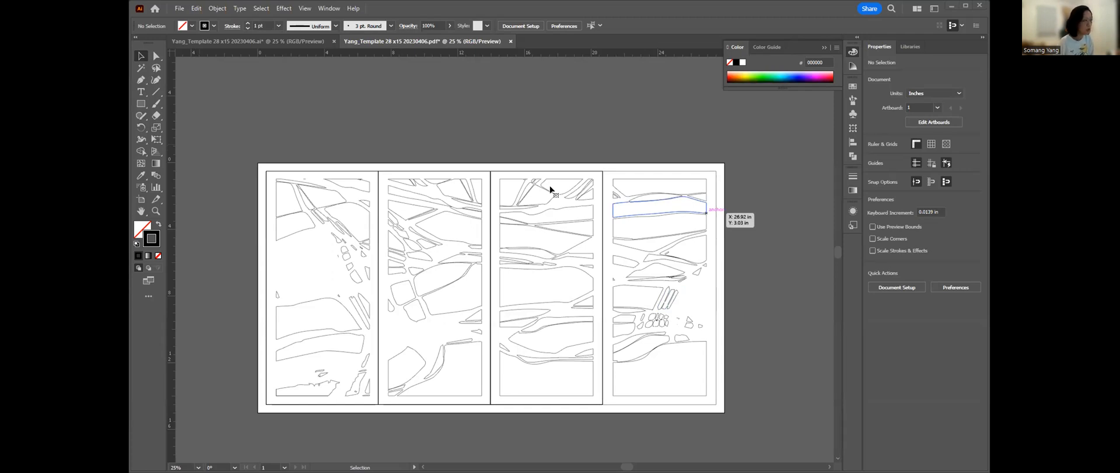
Check how the rectangular panel frames are grouped by selecting them and isolating the group of three frames.
scroll(550, 189, up, 1)
click(550, 188)
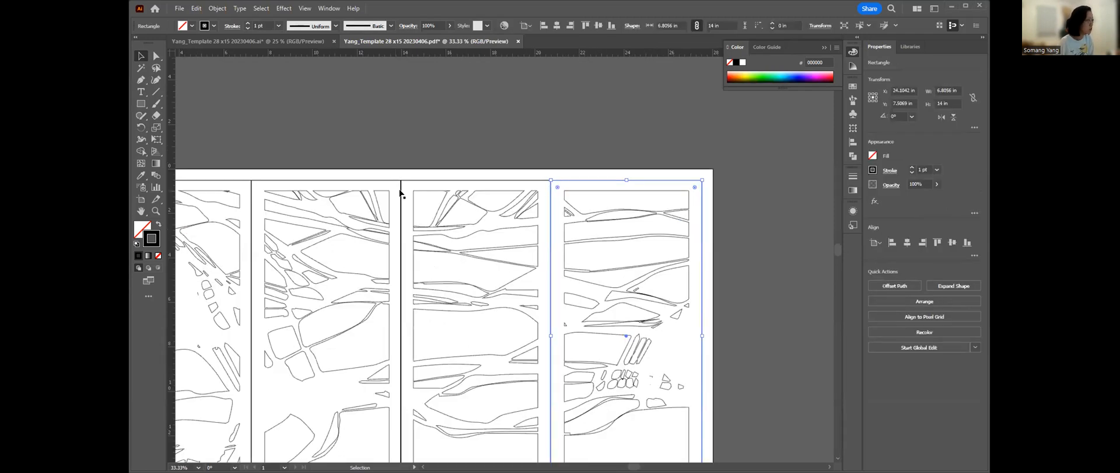
shift+click(401, 193)
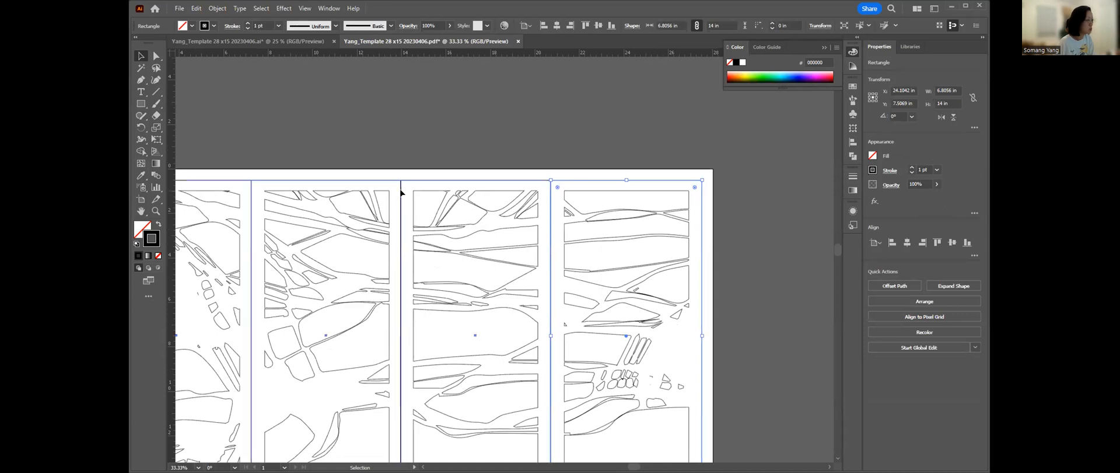
click(401, 192)
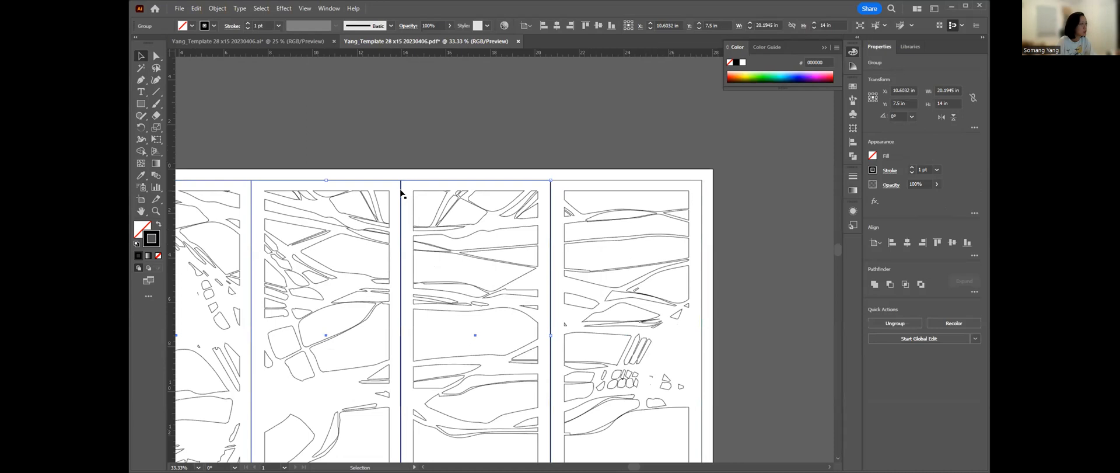
double_click(401, 193)
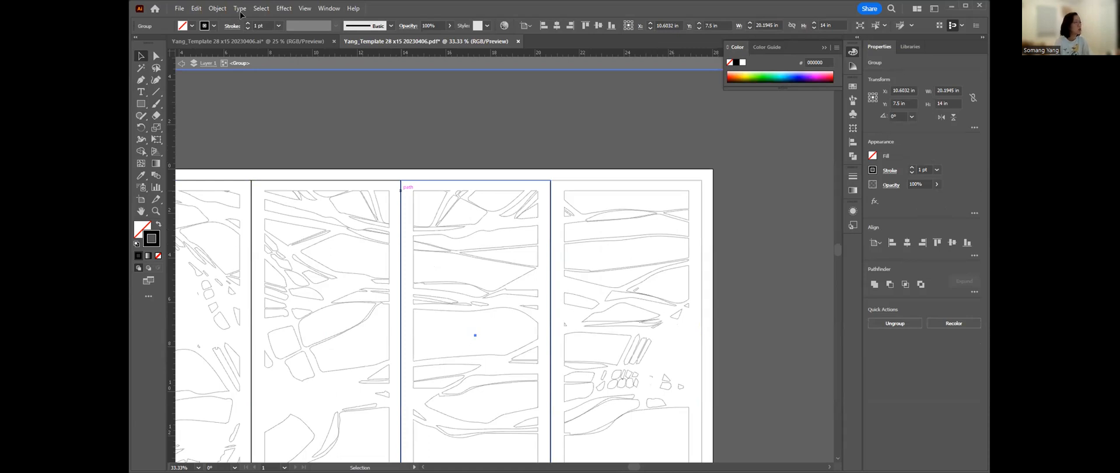
key(Escape)
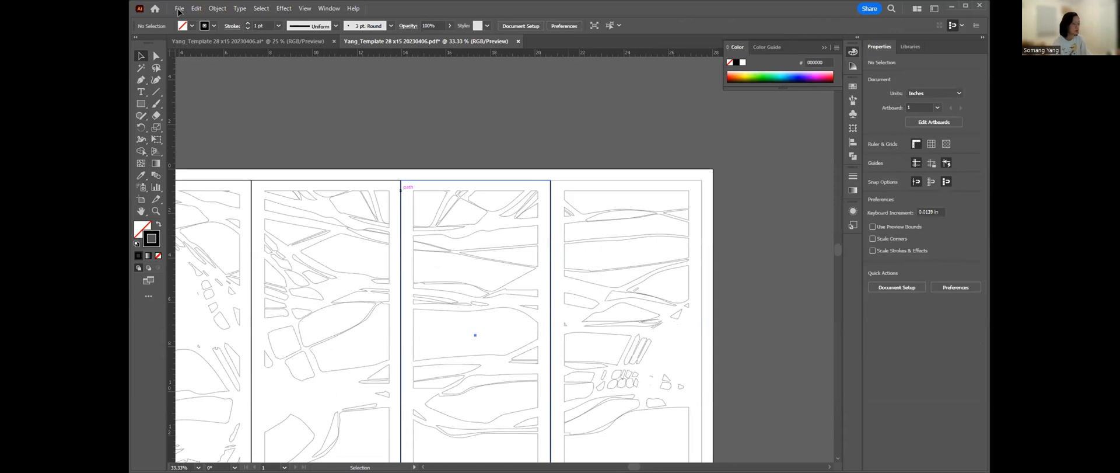
click(401, 191)
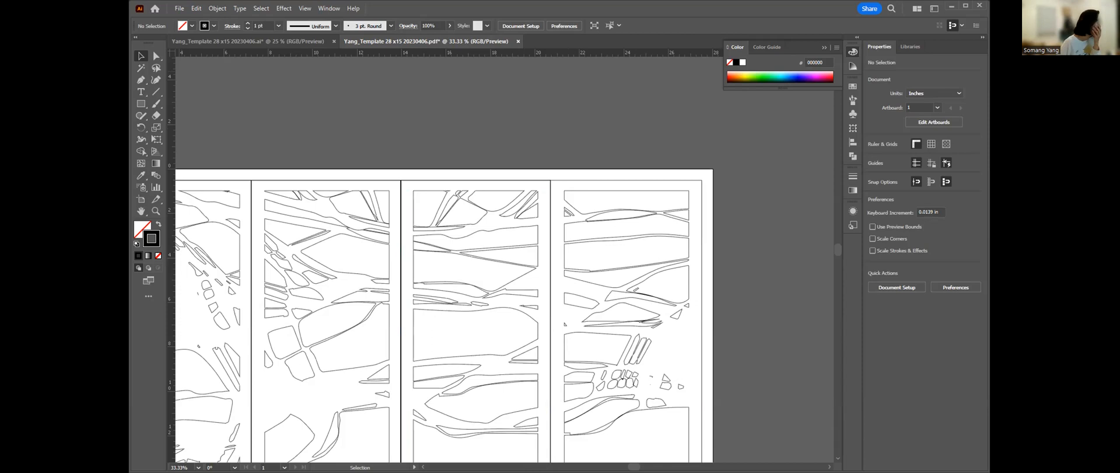
Begin saving a copy of the document as an Adobe PDF named "SummerY_Lasercutter linework v1".
key(alt+f)
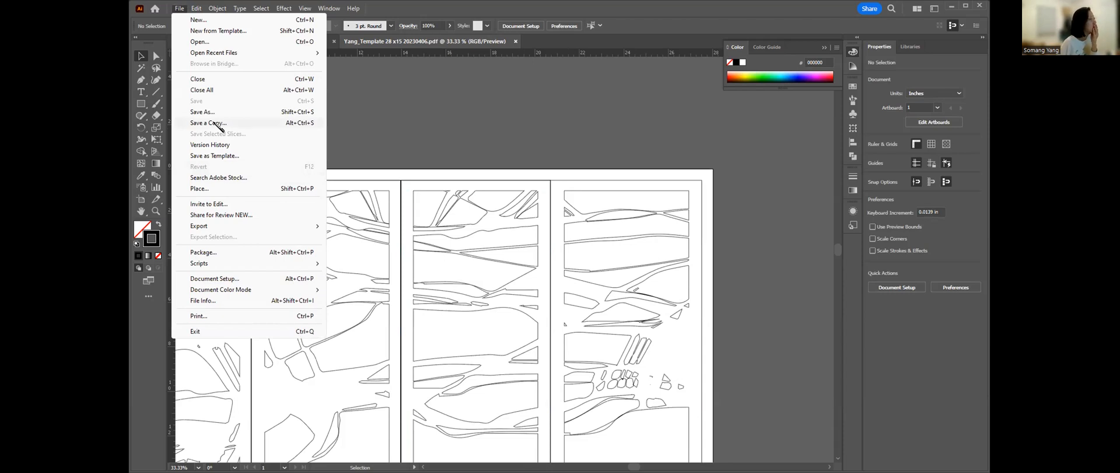
click(215, 123)
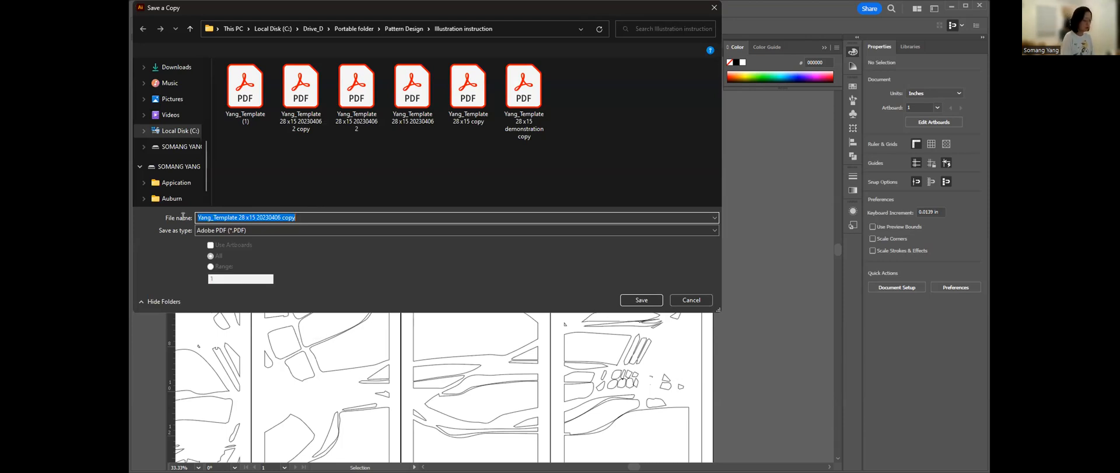
click(357, 218)
key(ctrl+shift+Left)
key(ctrl+shift+Left)
key(ctrl+shift+Left)
key(ctrl+shift+Left)
key(ctrl+shift+Left)
key(ctrl+shift+Left)
key(ctrl+shift+Left)
text(Summer)
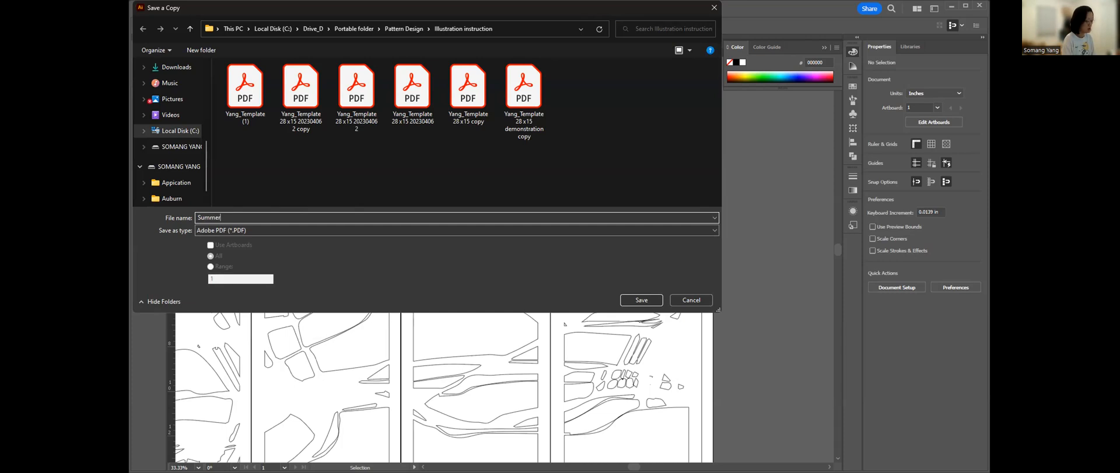
text(Y_)
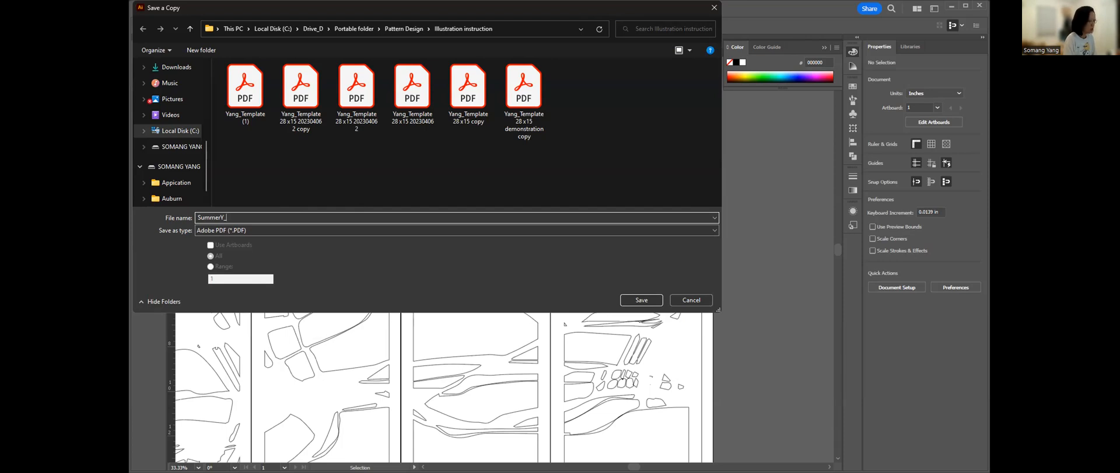
text(ae)
text(ercutter)
text( line)
text(work)
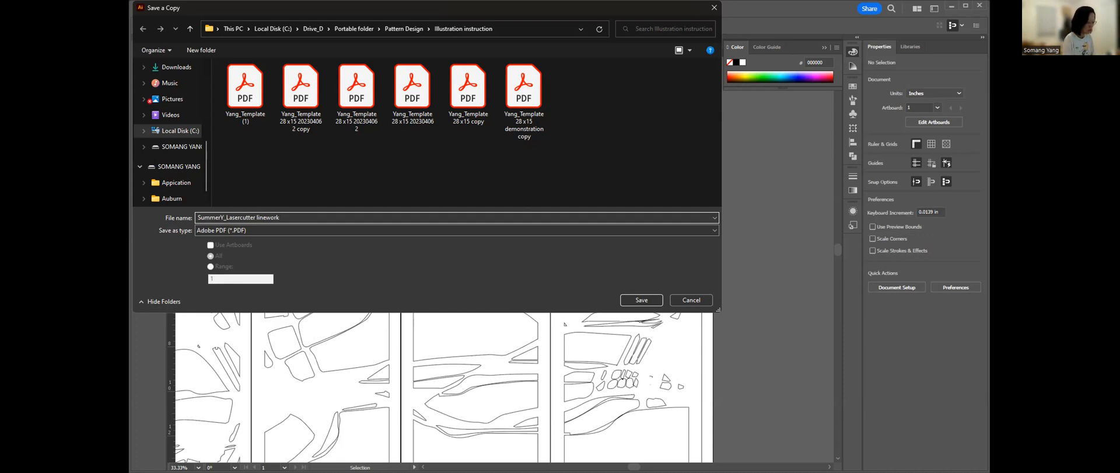
text(1)
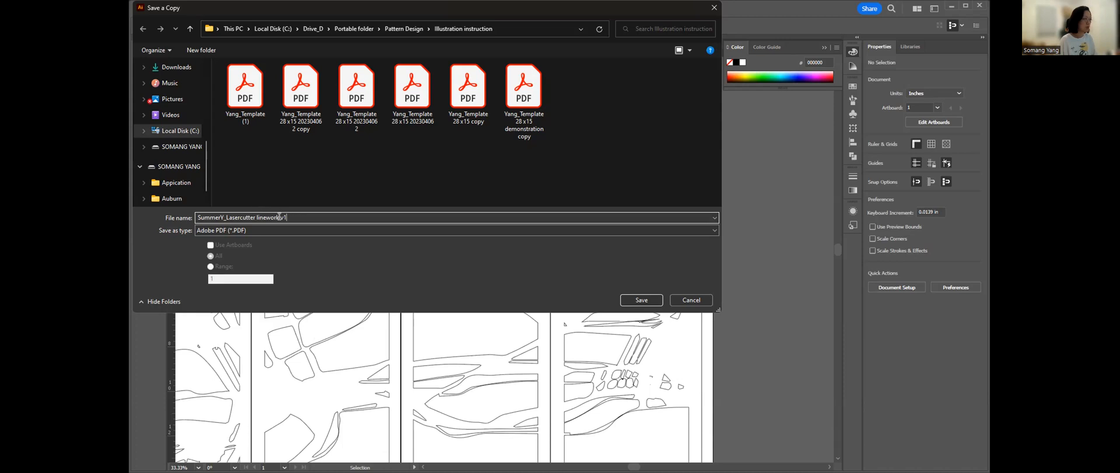
text(1)
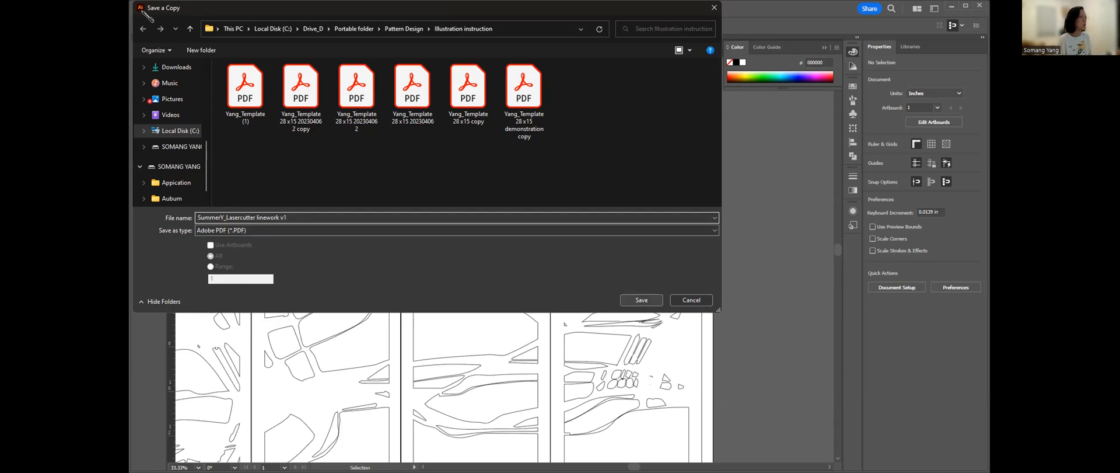
Accept the copy's file name to bring up the Save Adobe PDF settings, and dismiss them.
click(641, 300)
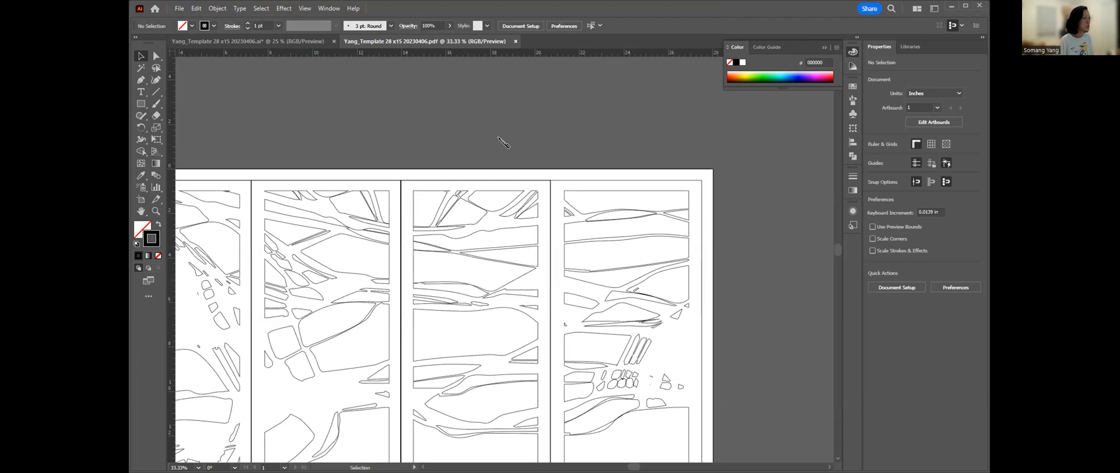
click(596, 346)
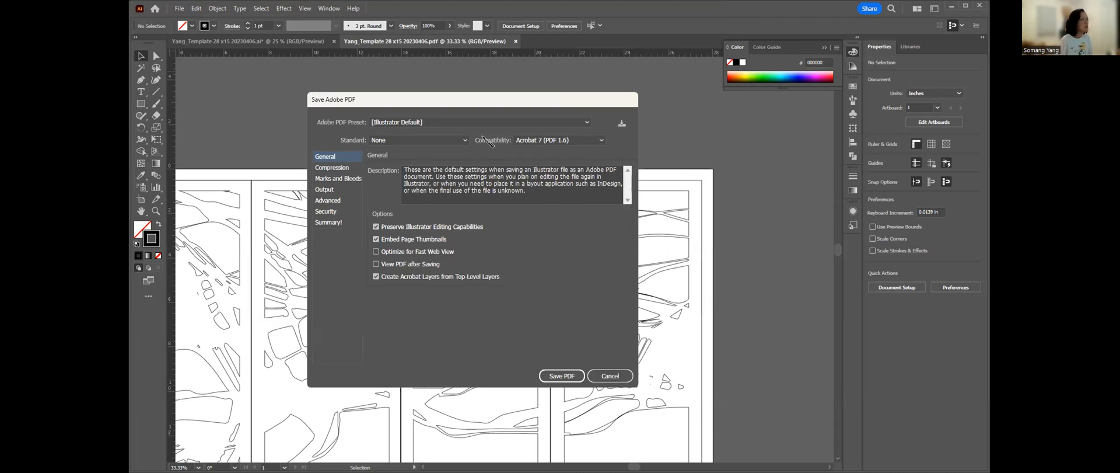
key(Escape)
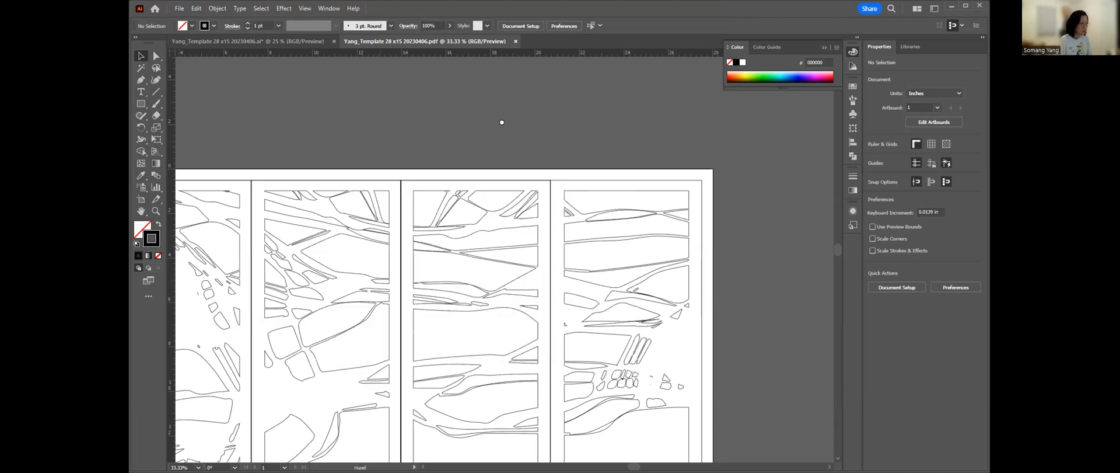
Ungroup the linework inside the first three panels so their shapes become individual paths.
drag(492, 97, 479, 96)
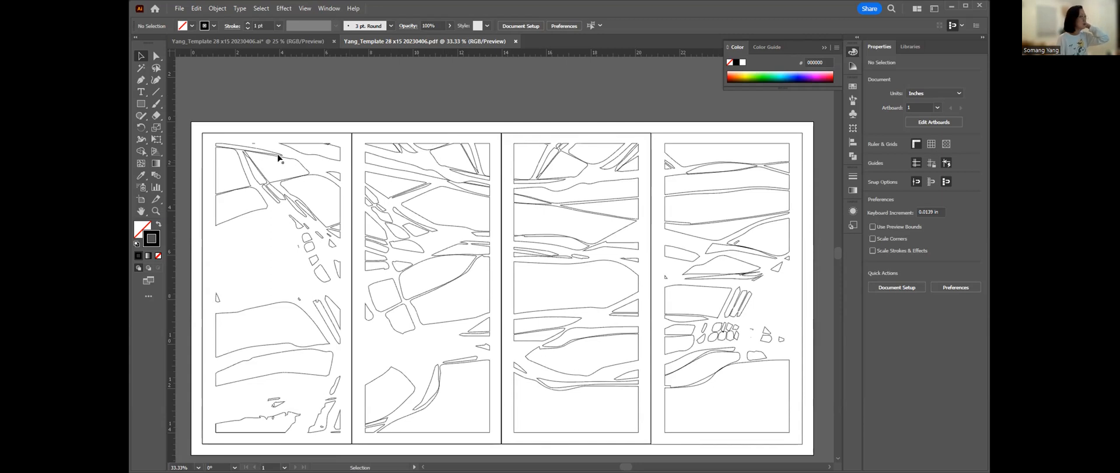
click(324, 157)
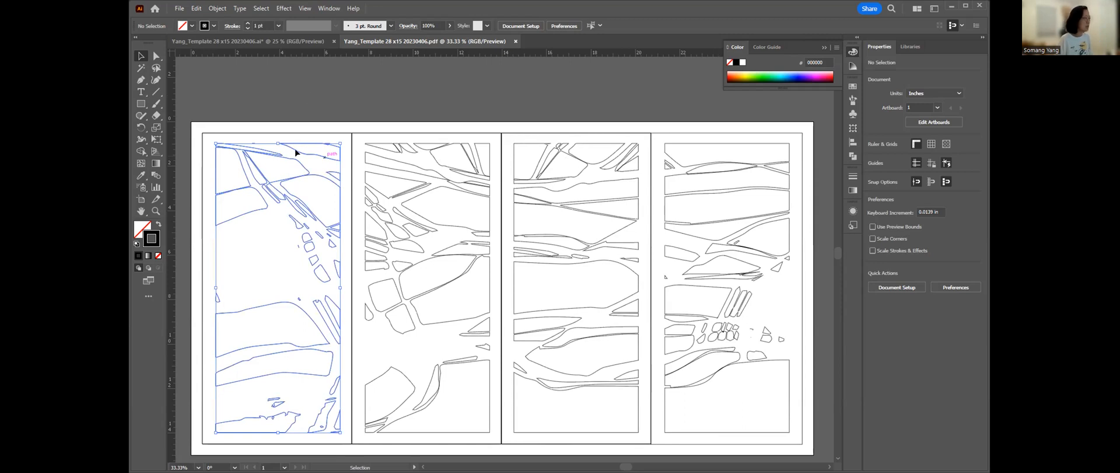
shift+click(404, 154)
shift+click(587, 162)
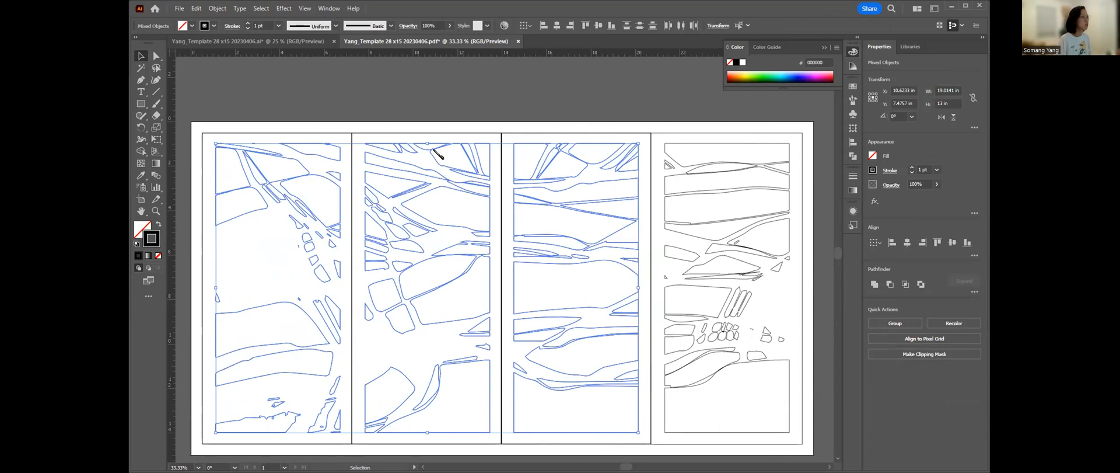
right_click(470, 213)
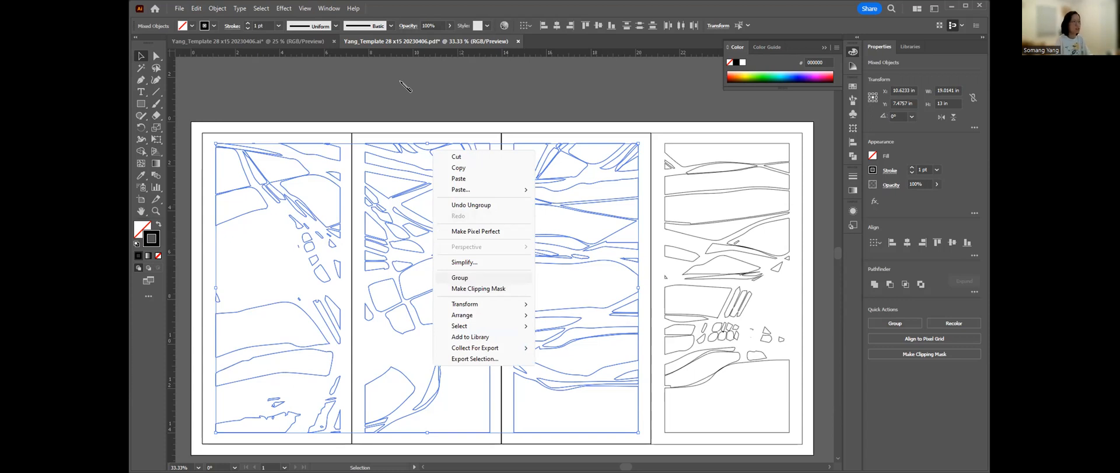
Check that one slanted shape near the top of the second panel selects on its own, and clear the selection.
click(410, 172)
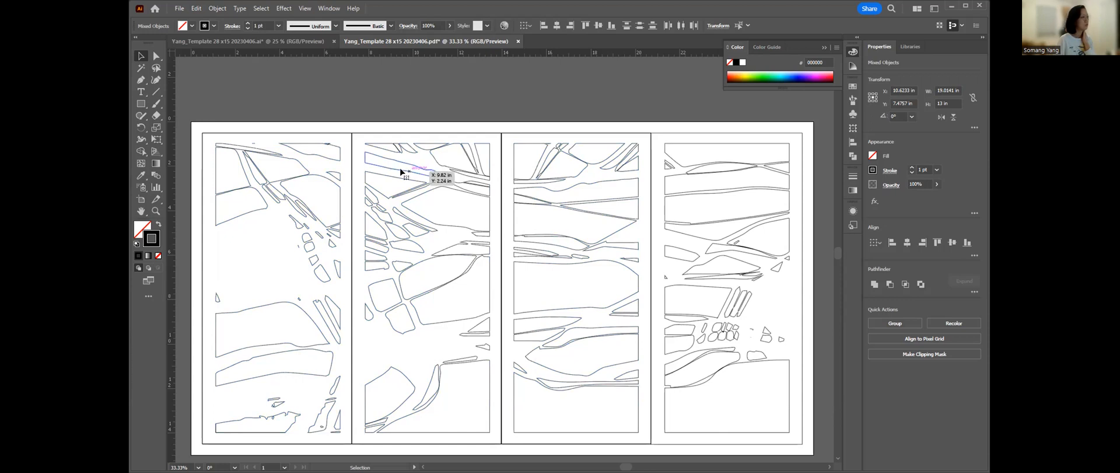
click(353, 218)
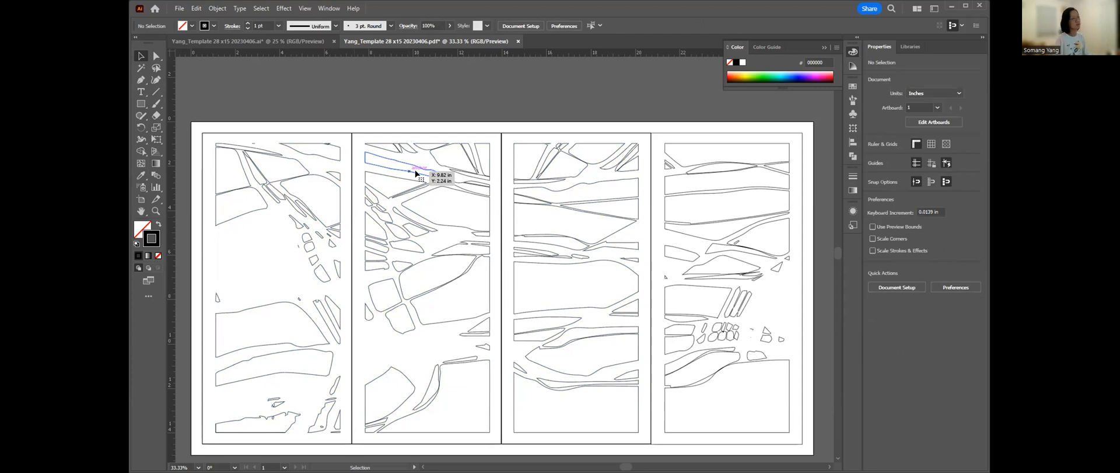
click(415, 173)
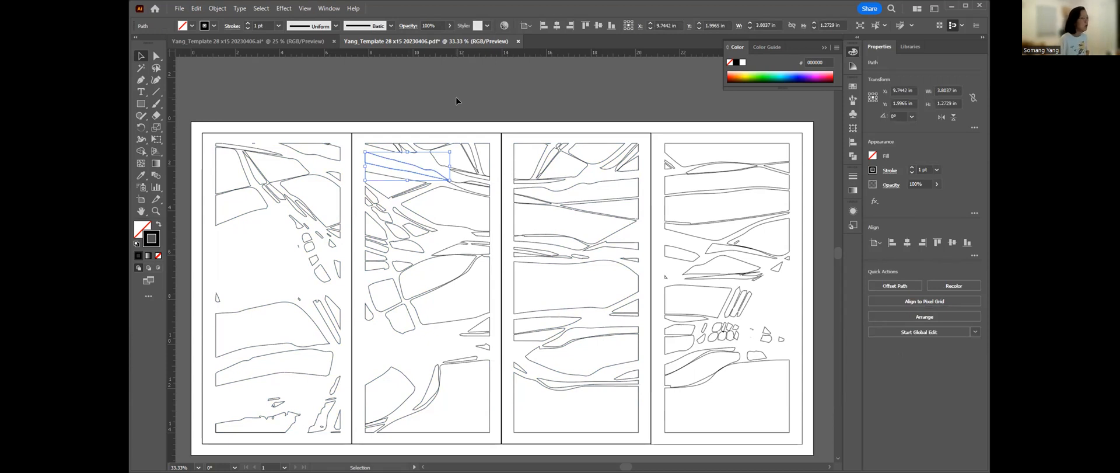
key(ctrl+shift+a)
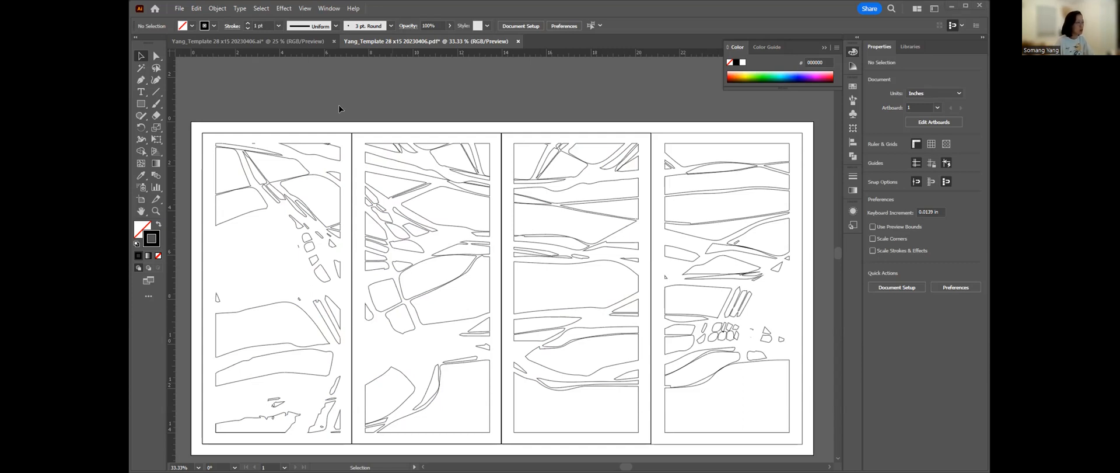
Paste the landscape image with its colour palette bars and place it just above the artboard, over the second and third panels.
key(ctrl+v)
drag(542, 169, 511, 109)
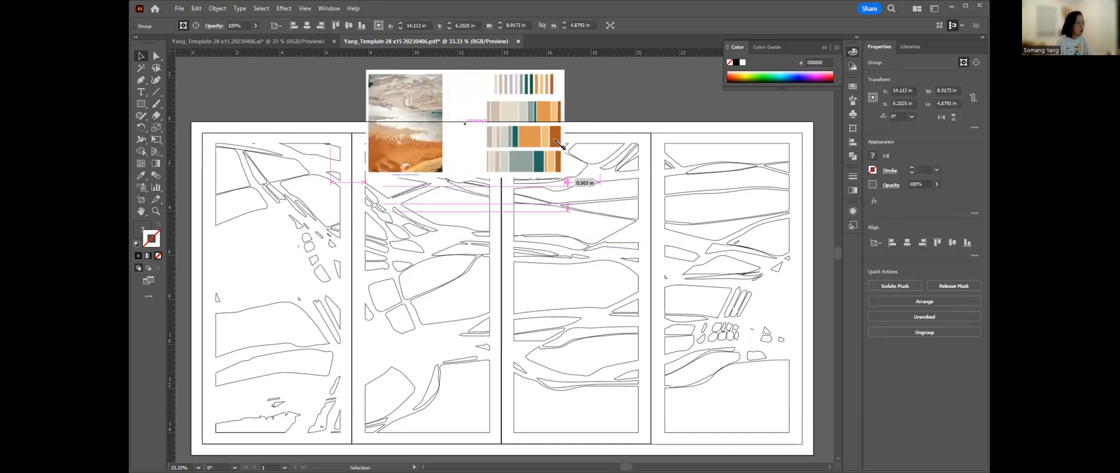
right_click(511, 109)
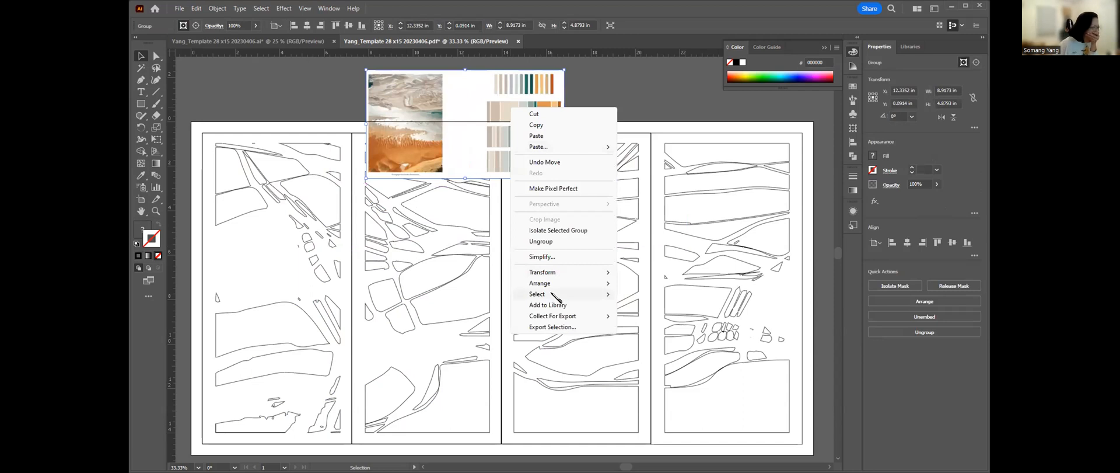
click(493, 123)
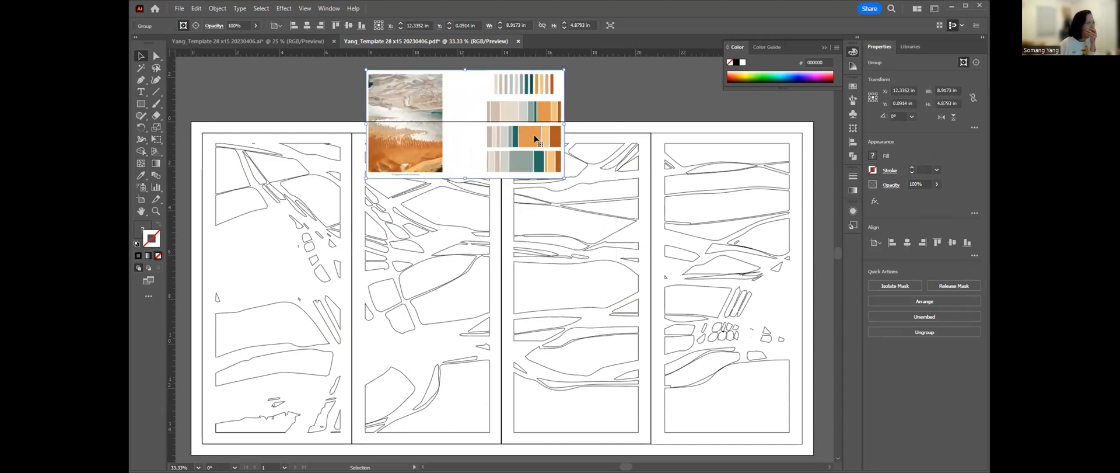
drag(528, 138, 849, 263)
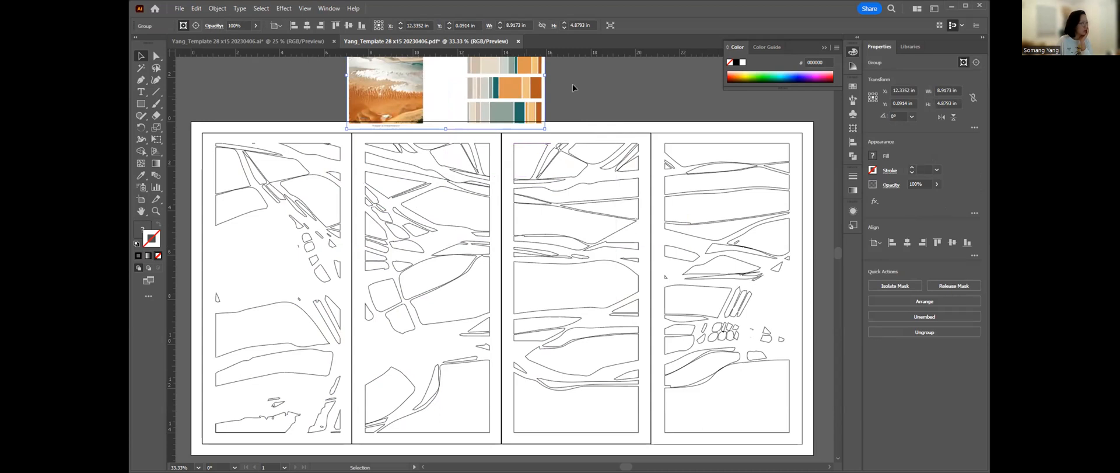
scroll(572, 87, up, 1)
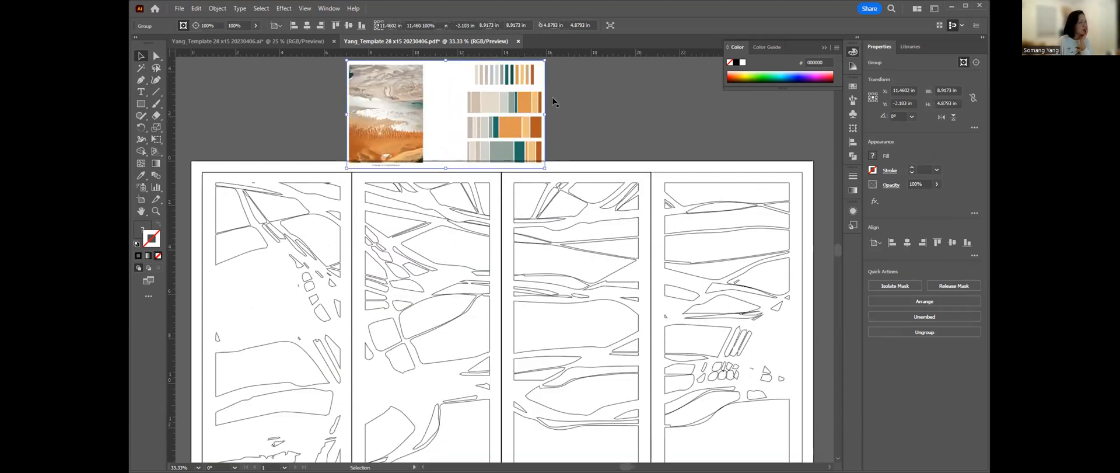
click(565, 125)
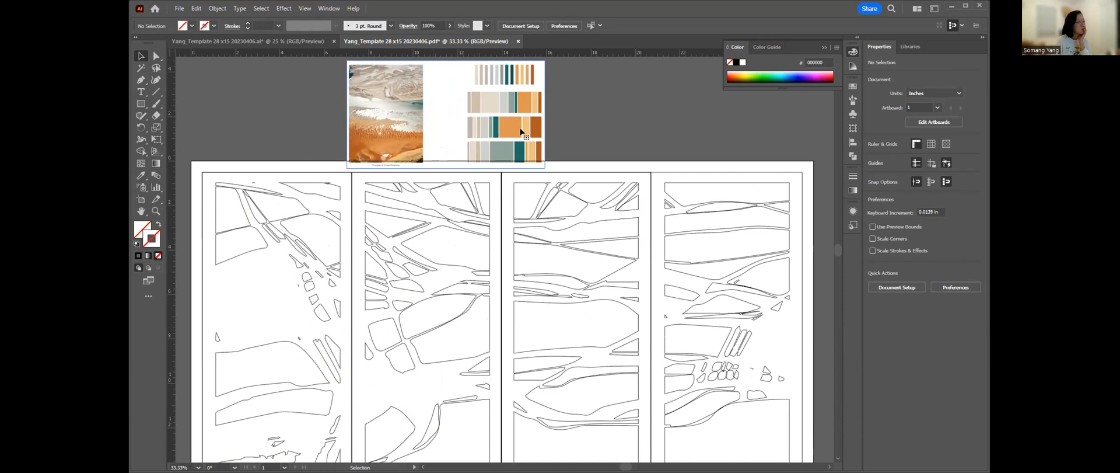
Select the large shapes in the upper and middle parts of all four panels together as one multiple selection.
click(460, 127)
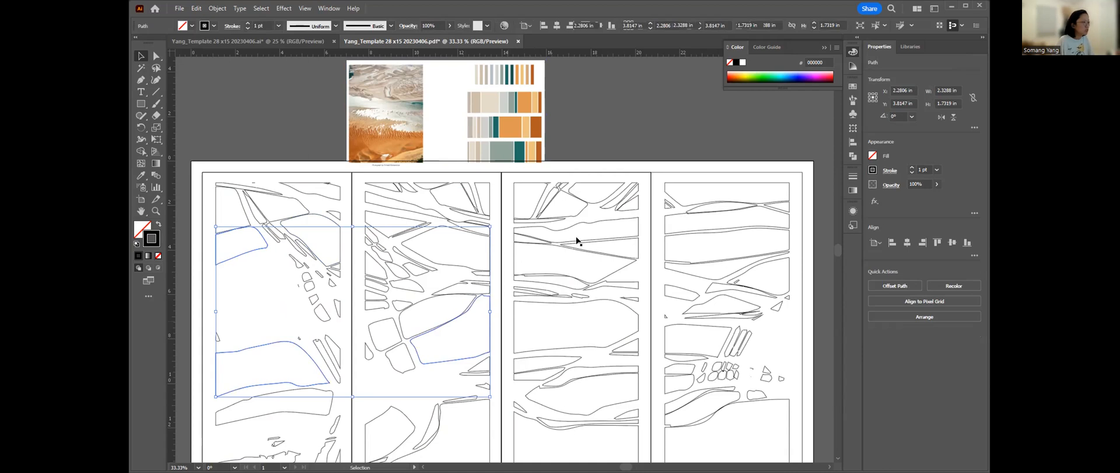
scroll(577, 241, down, 2)
shift+click(603, 234)
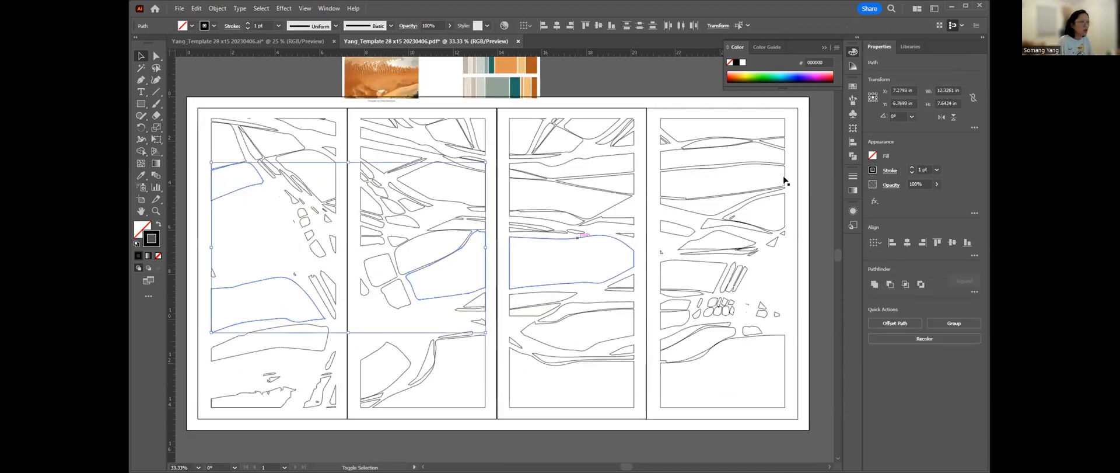
shift+click(785, 177)
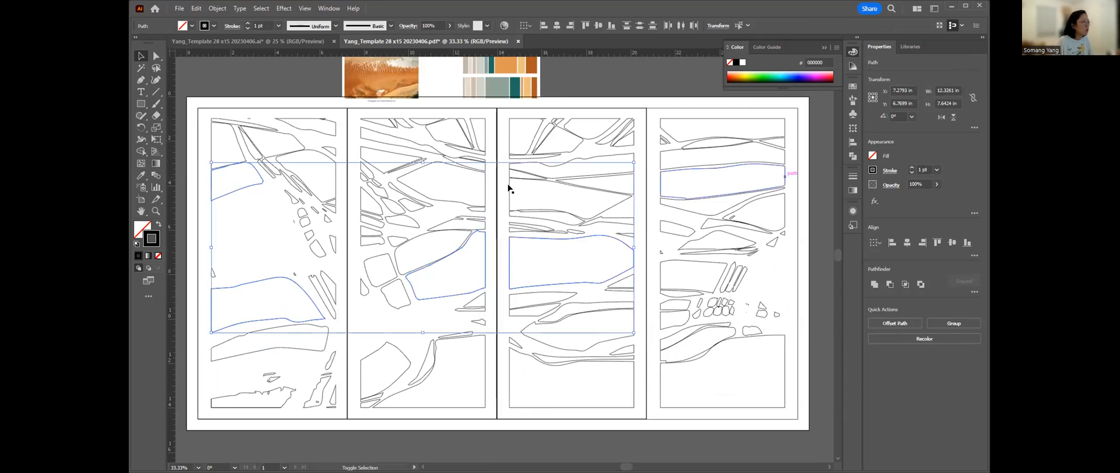
shift+click(412, 188)
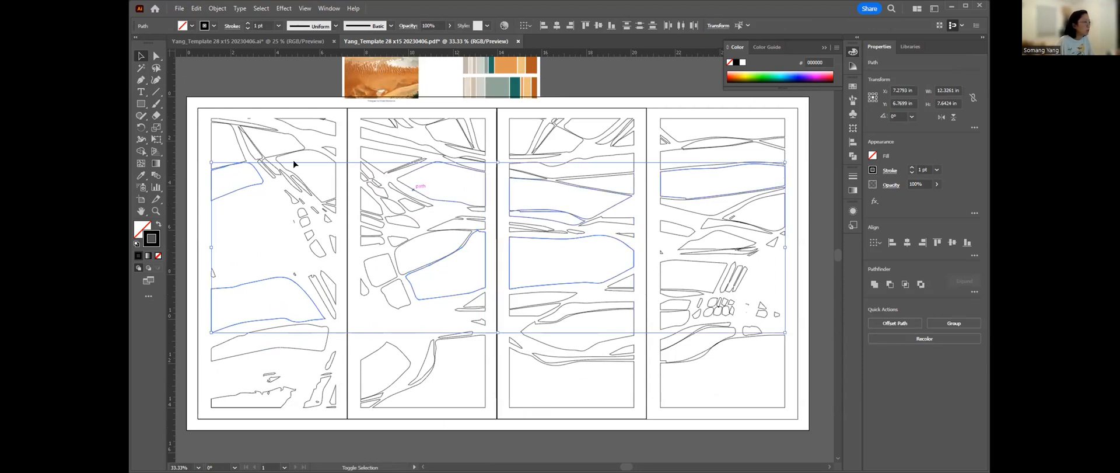
shift+click(316, 152)
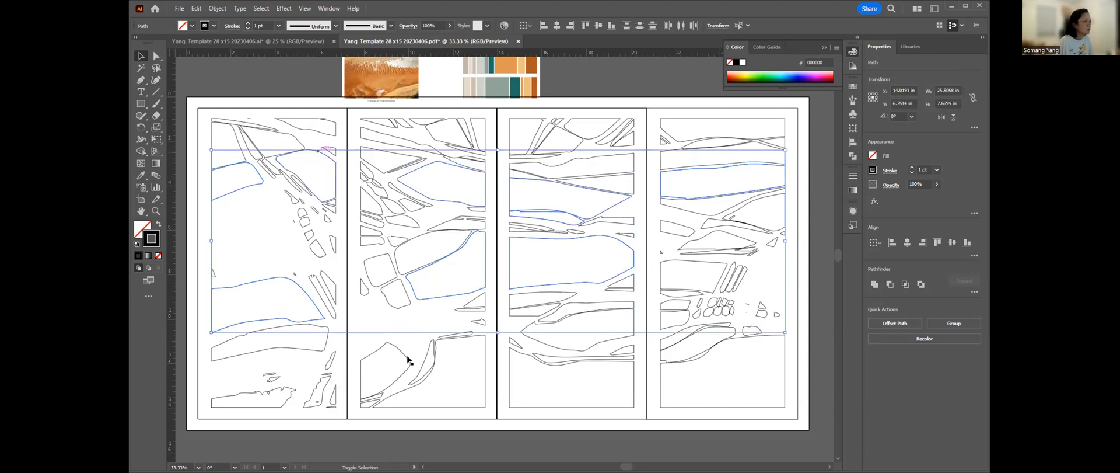
Add the large bottom shapes of the second, third and fourth panels and the remaining upper shapes of the second and fourth to the selection.
shift+click(577, 351)
shift+click(529, 355)
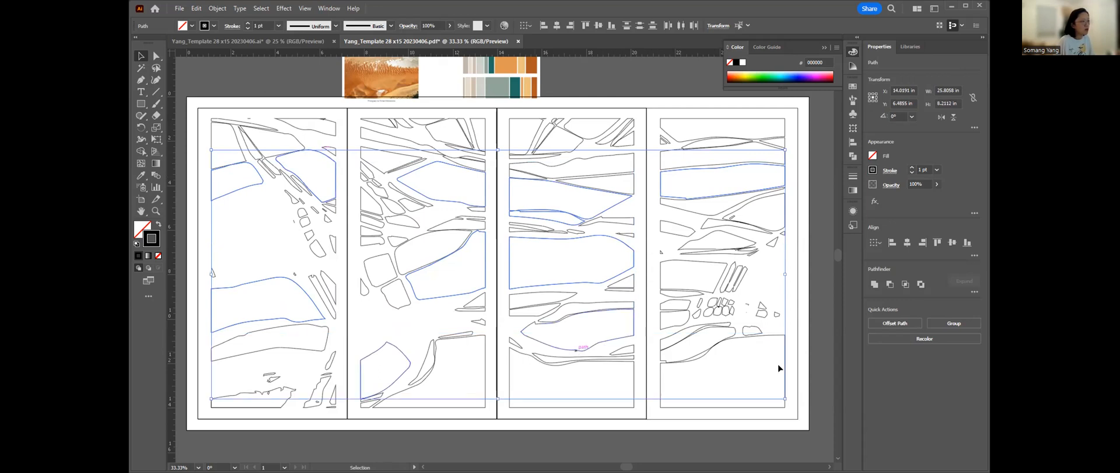
shift+click(773, 334)
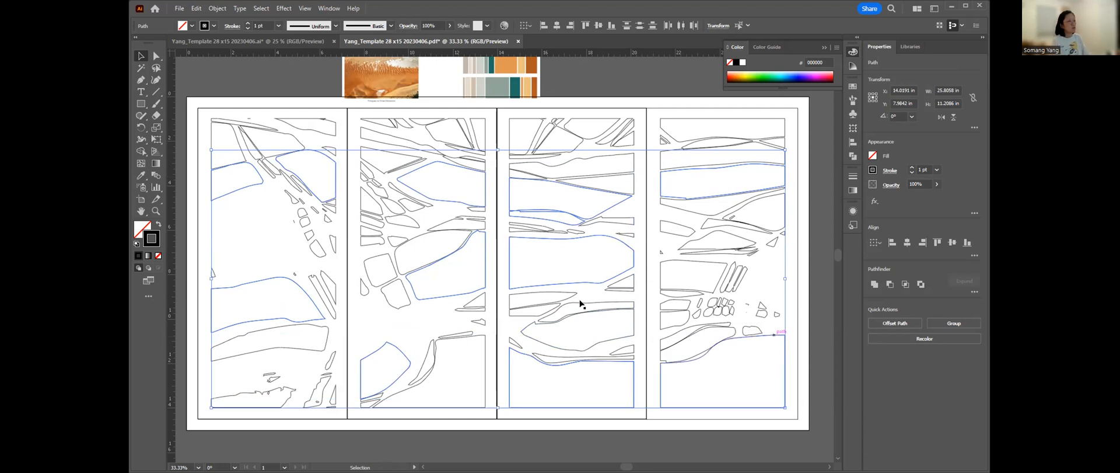
shift+click(578, 302)
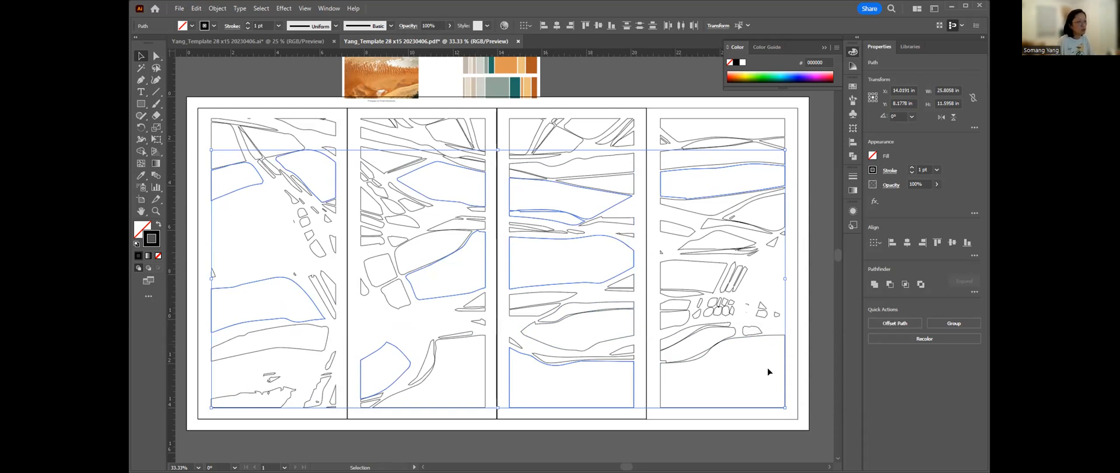
shift+click(661, 374)
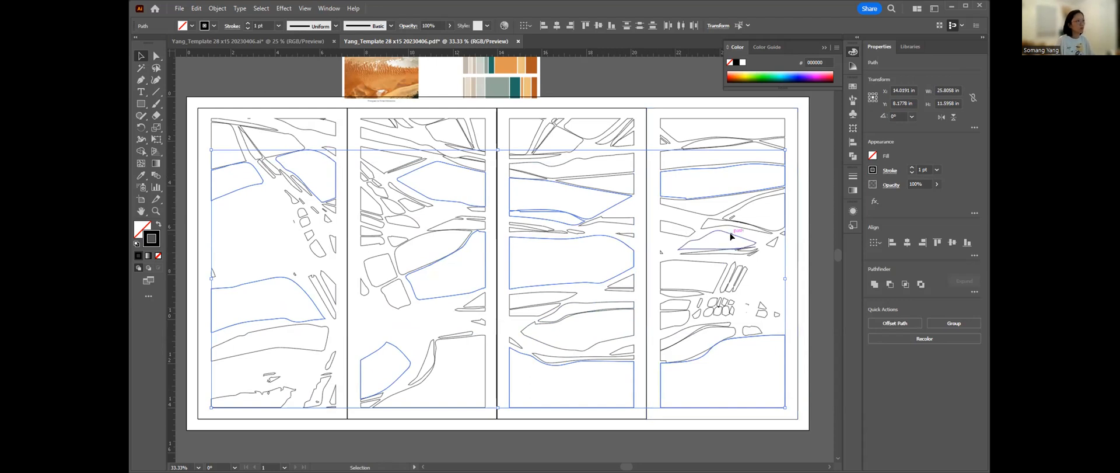
shift+click(670, 121)
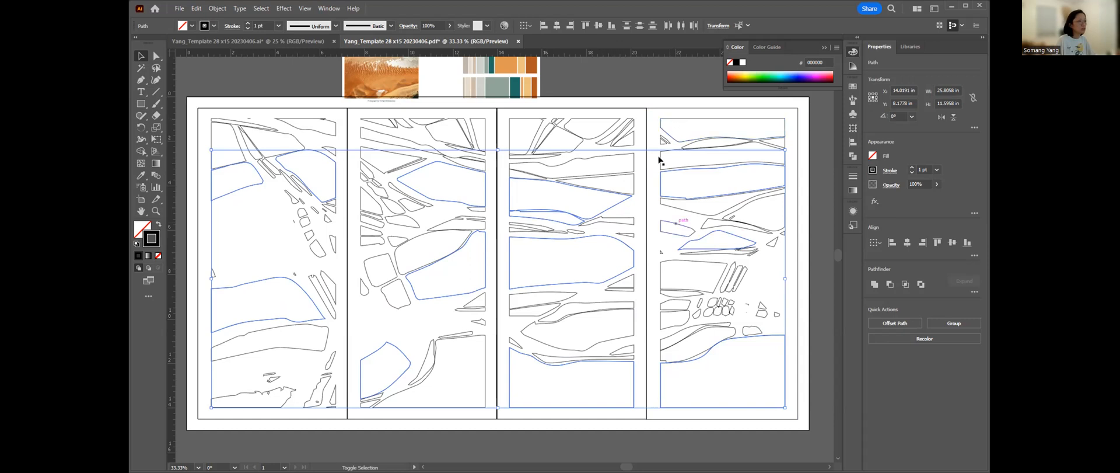
shift+click(379, 172)
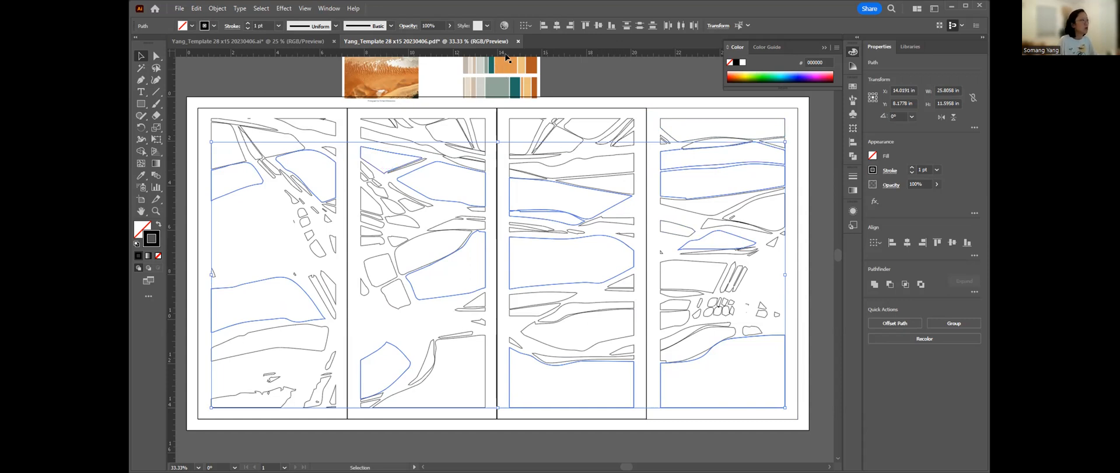
shift+click(461, 60)
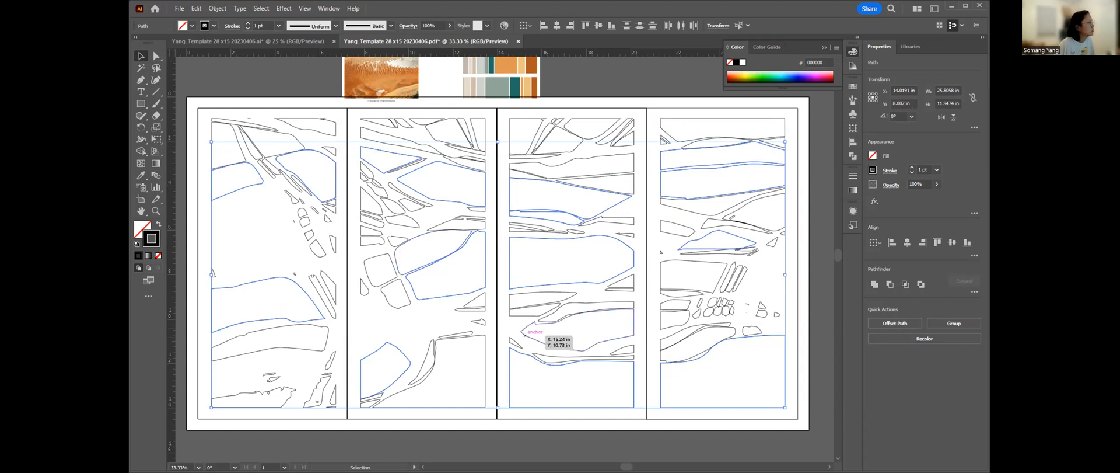
Fill the selected shapes with the light orange DE9853 sampled from the palette bars using the Eyedropper, and clear the selection.
click(142, 177)
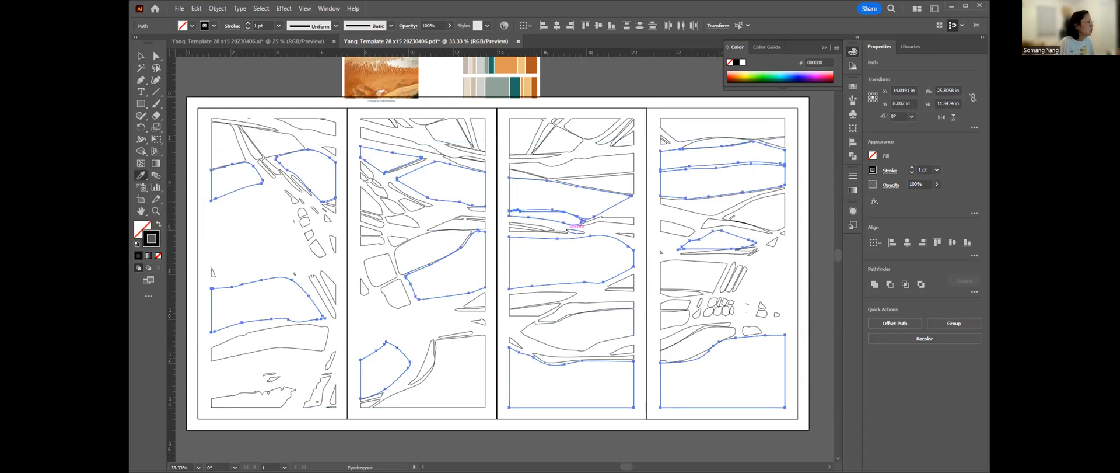
click(516, 69)
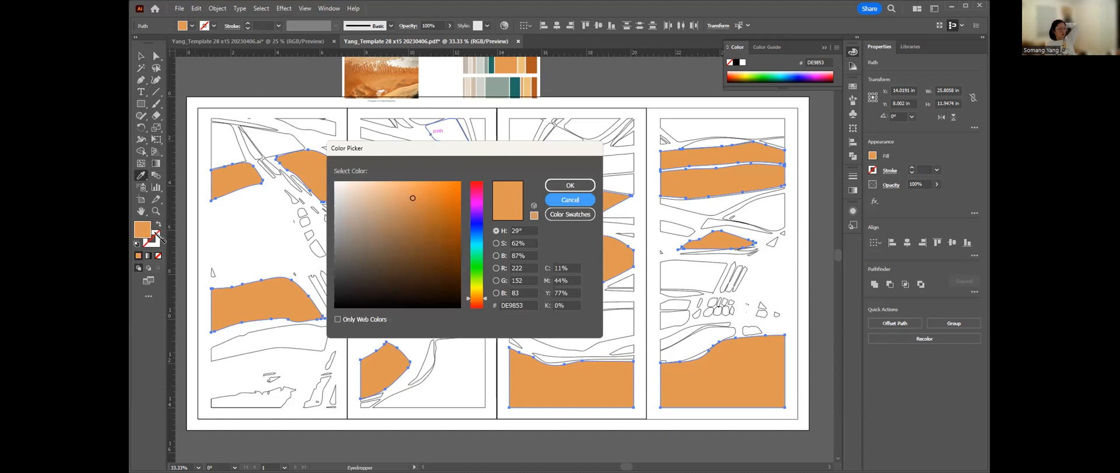
key(Escape)
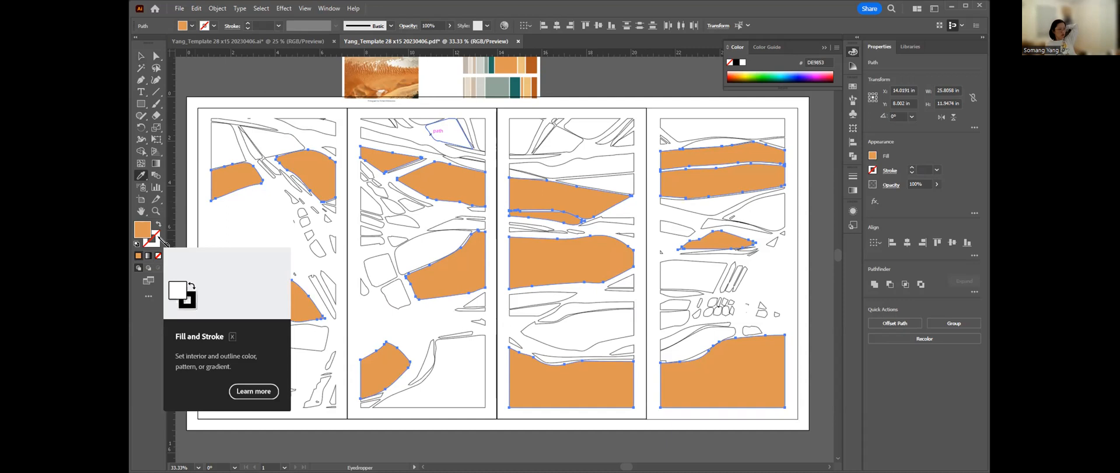
click(142, 56)
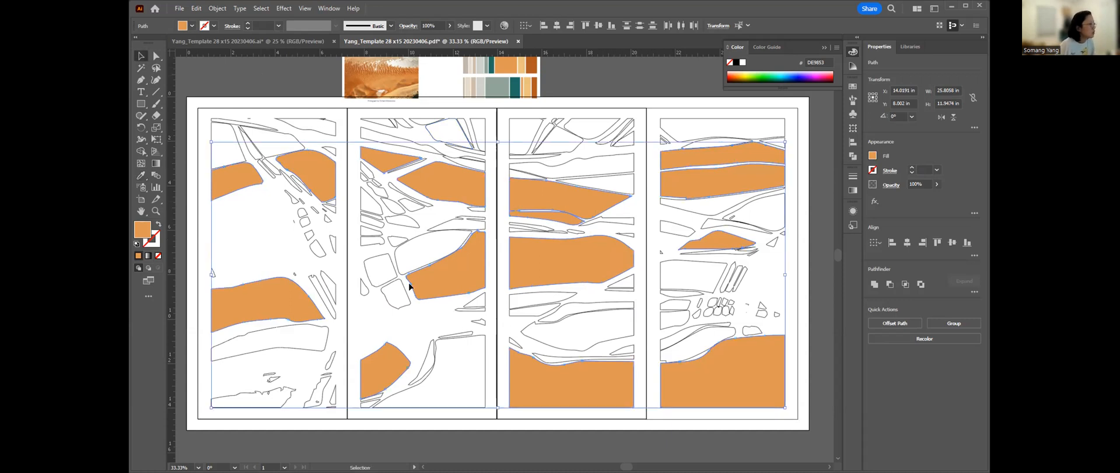
click(484, 351)
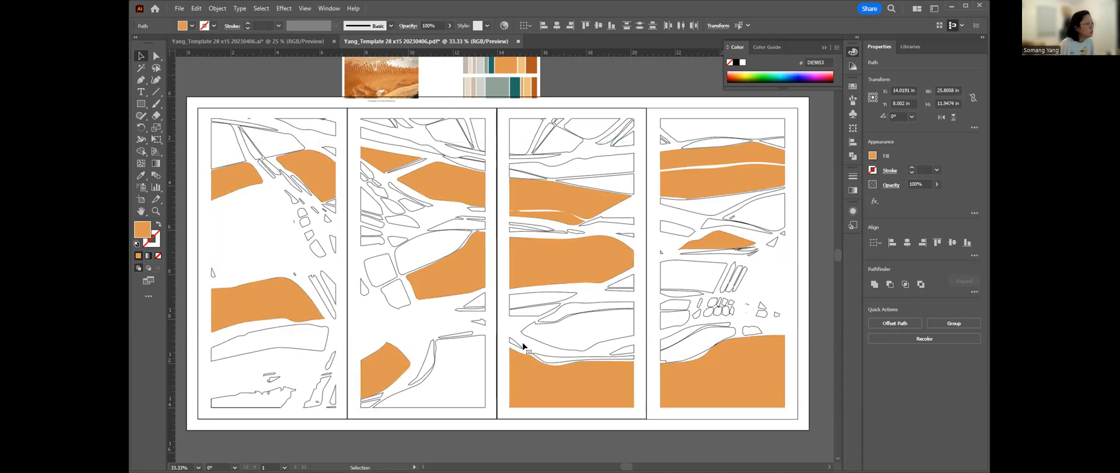
Select the first panel's lower band, the second panel's bottom shape, the third panel's upper slivers and the fourth panel's strip below the orange bands.
click(262, 356)
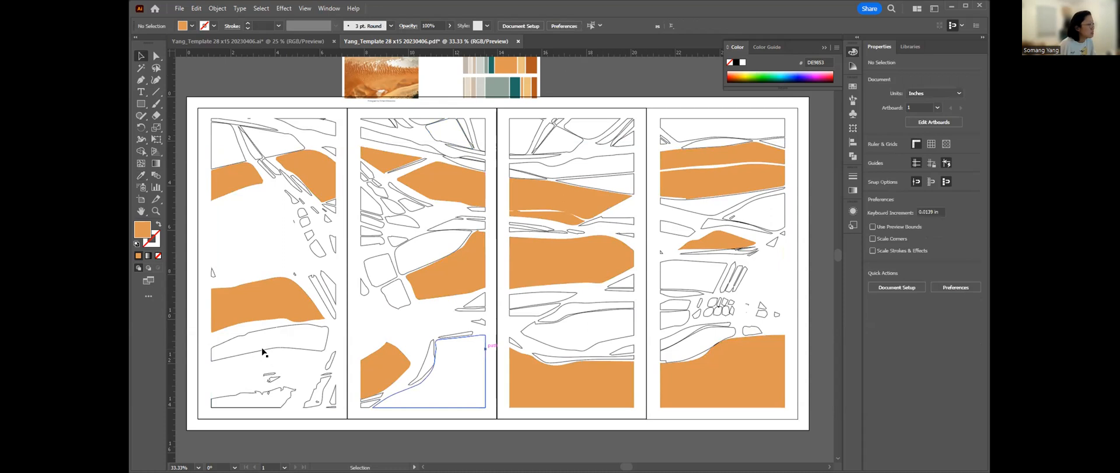
click(486, 348)
shift+click(264, 349)
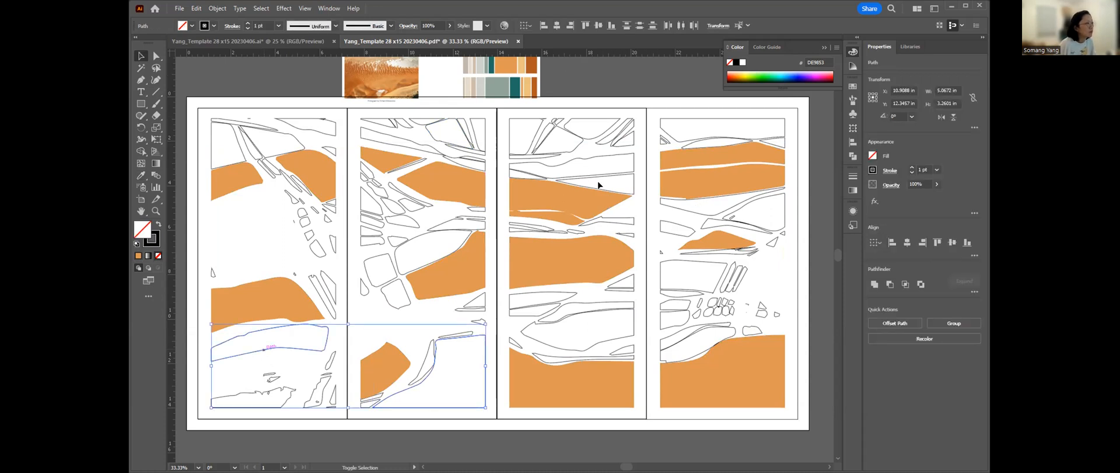
shift+click(508, 173)
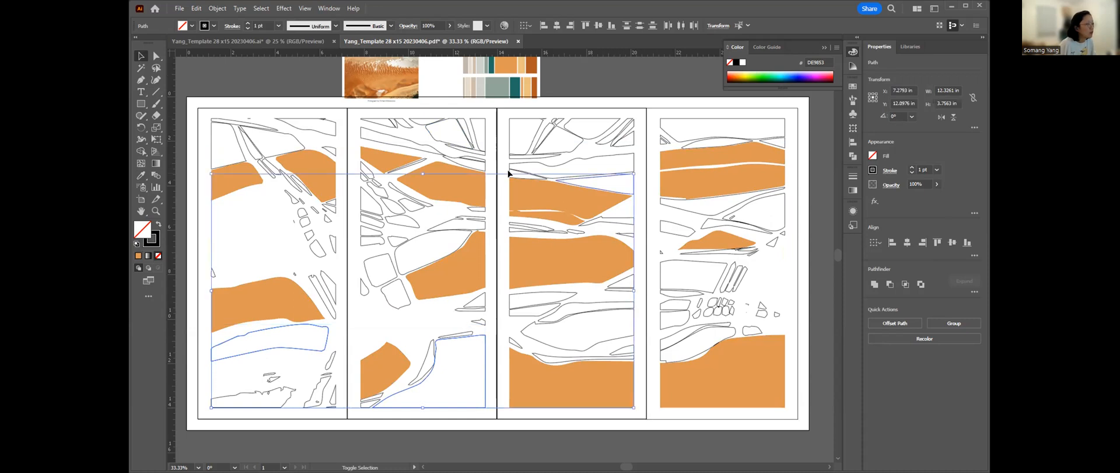
shift+click(684, 212)
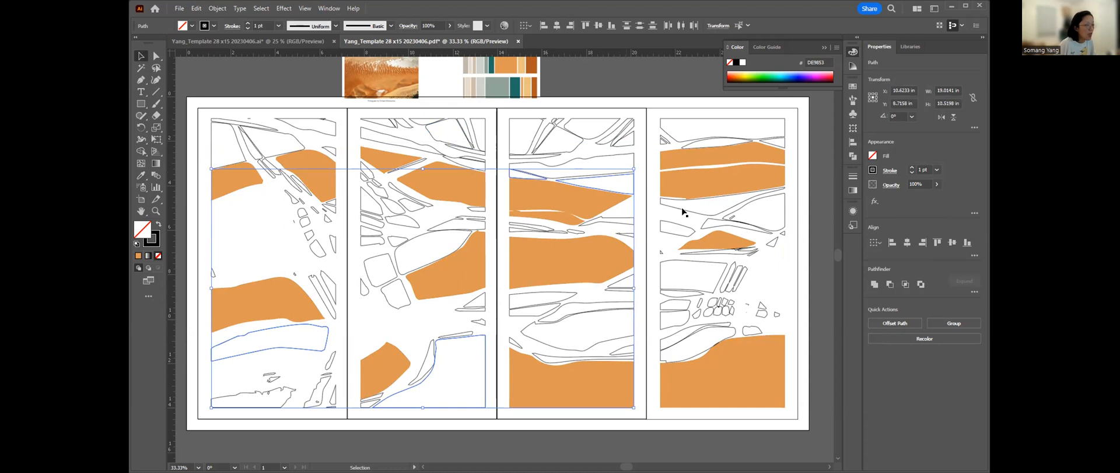
shift+click(684, 213)
shift+click(682, 210)
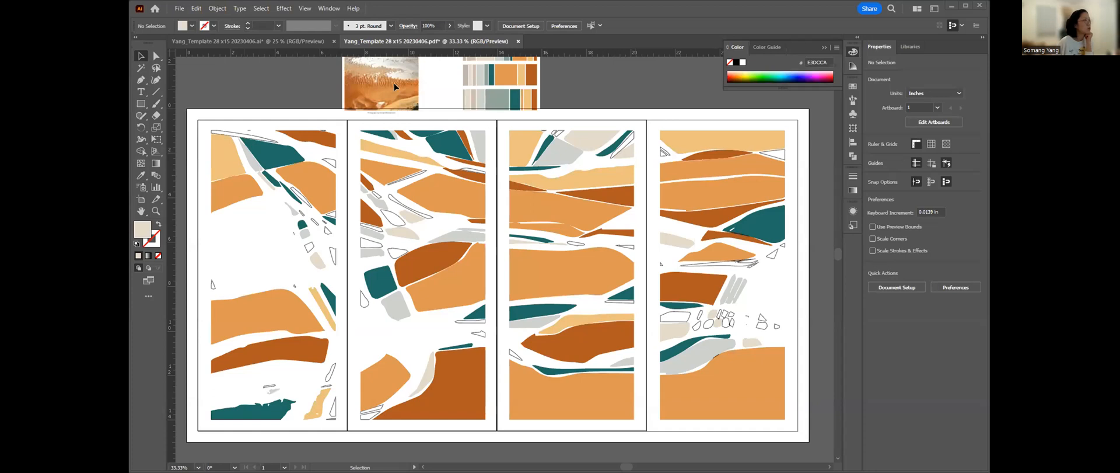
Remove the landscape and palette image from above the artboard and show the whole four-panel artwork.
click(481, 88)
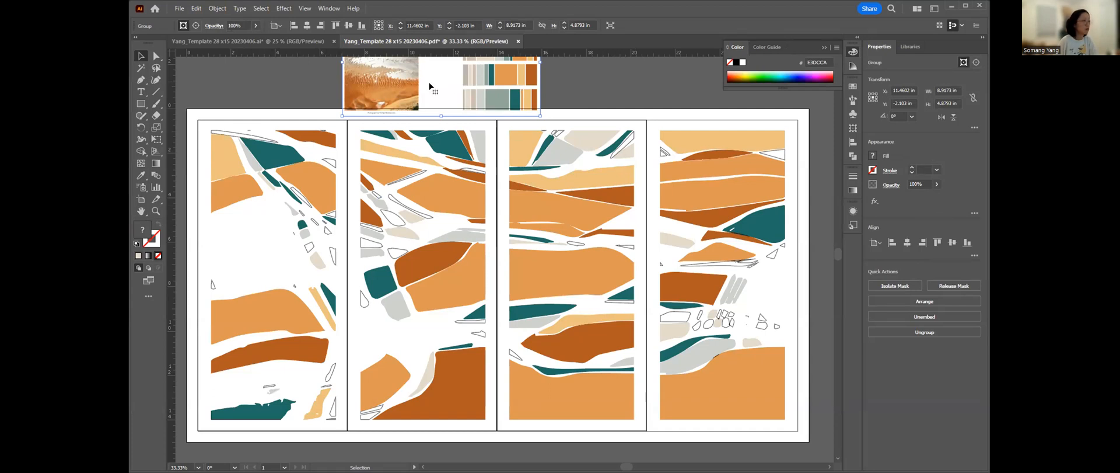
double_click(524, 88)
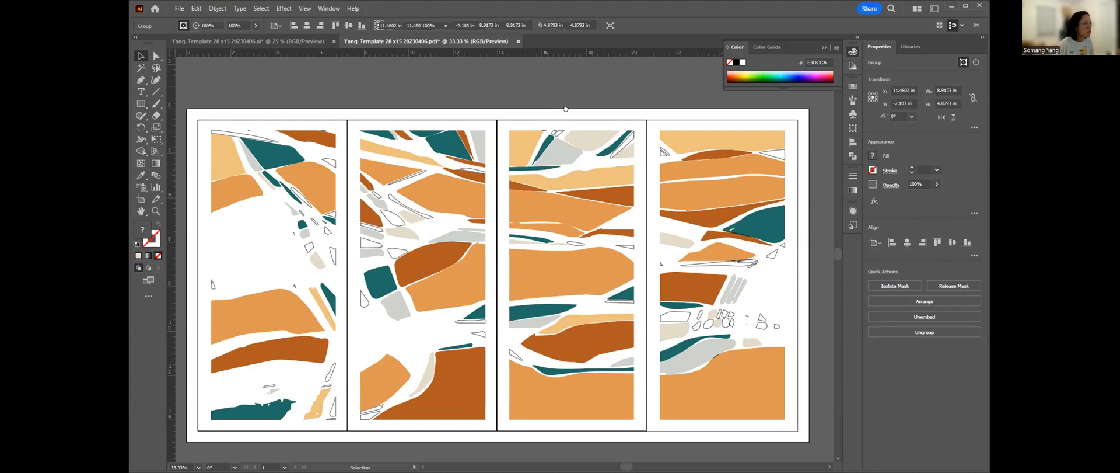
scroll(564, 93, down, 2)
drag(565, 119, 566, 141)
click(528, 175)
drag(521, 181, 507, 215)
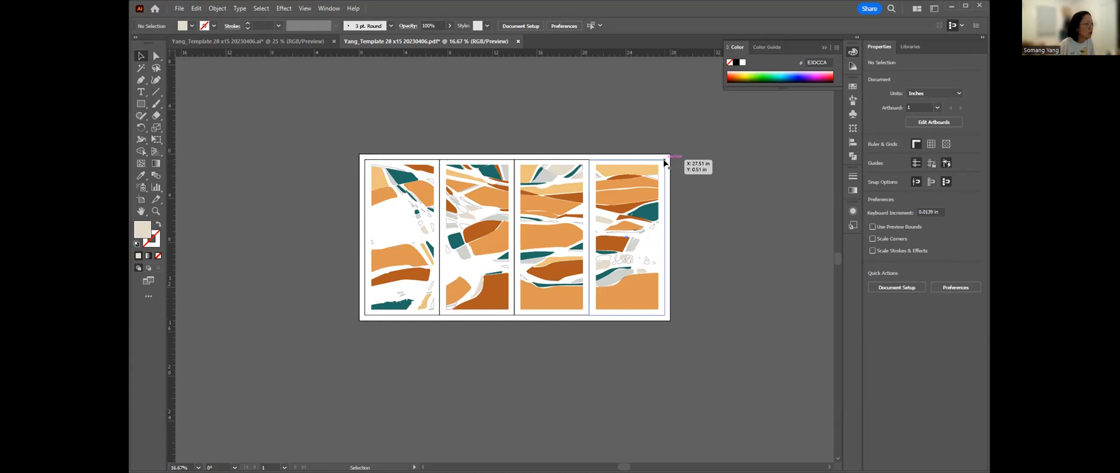
Try black, red, magenta, yellow and orange fills on the fourth panel's frame rectangle behind the coloured shapes.
click(665, 163)
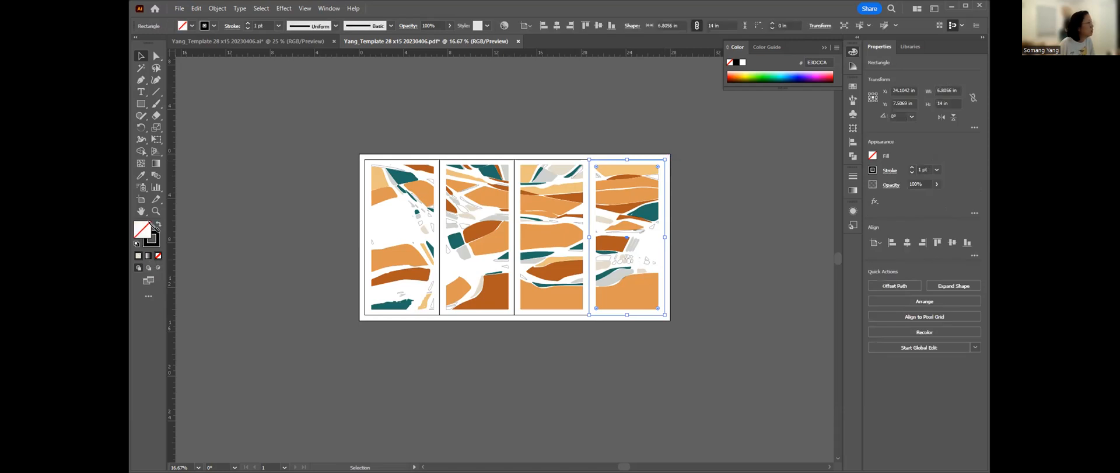
click(192, 25)
click(110, 42)
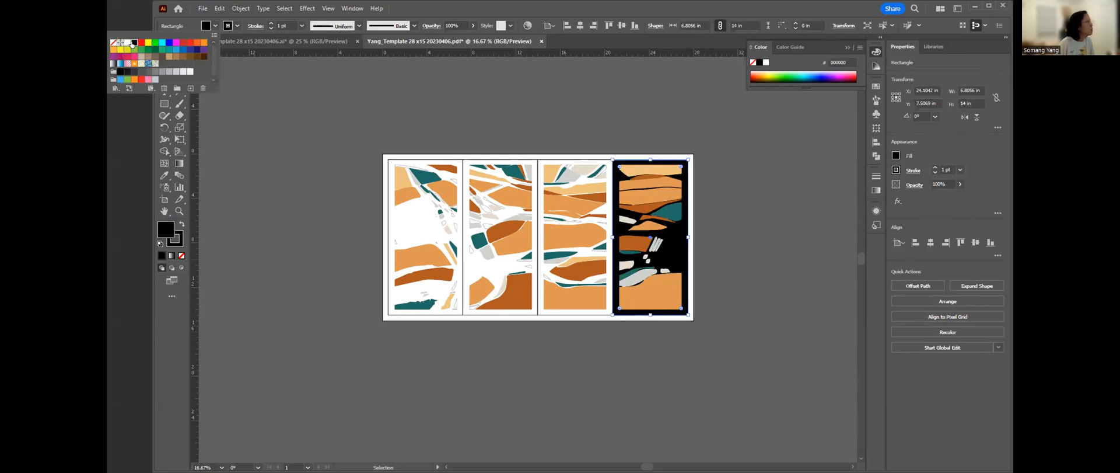
click(185, 42)
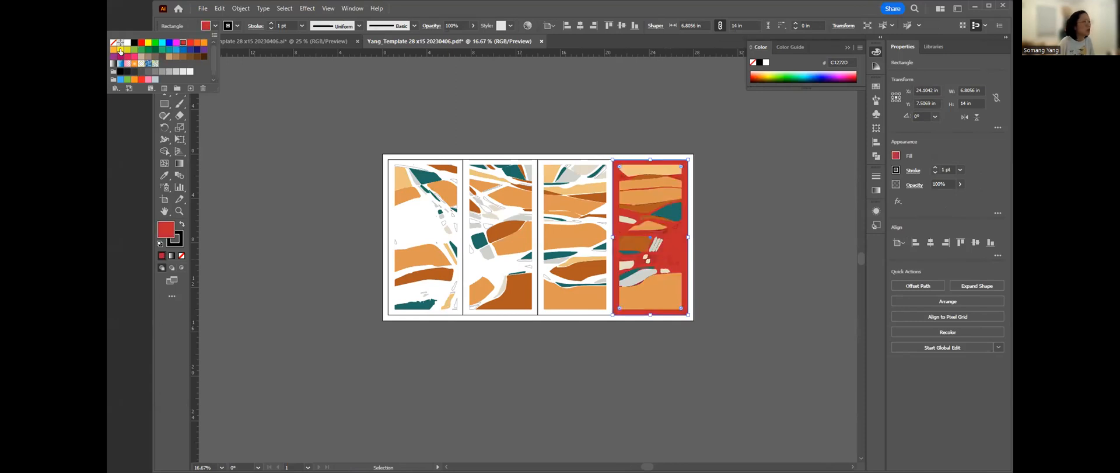
click(119, 54)
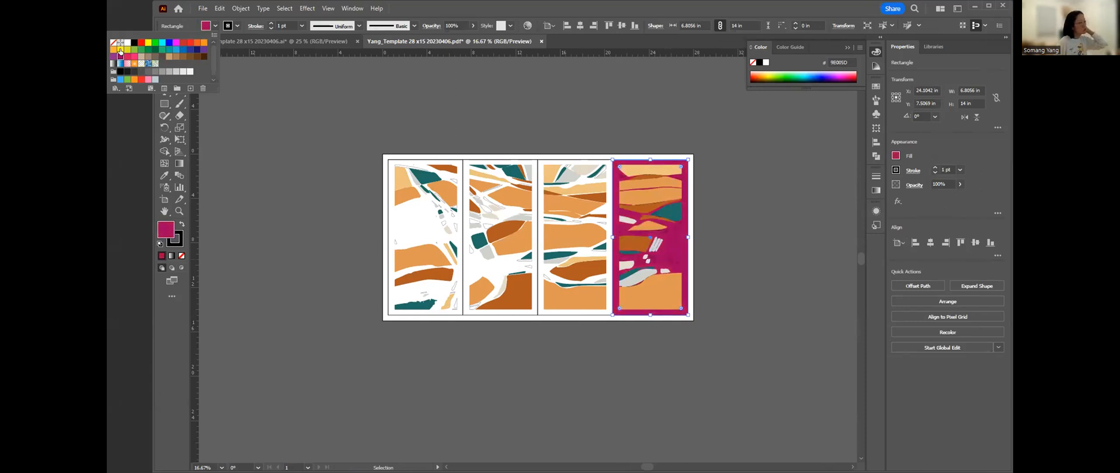
click(121, 51)
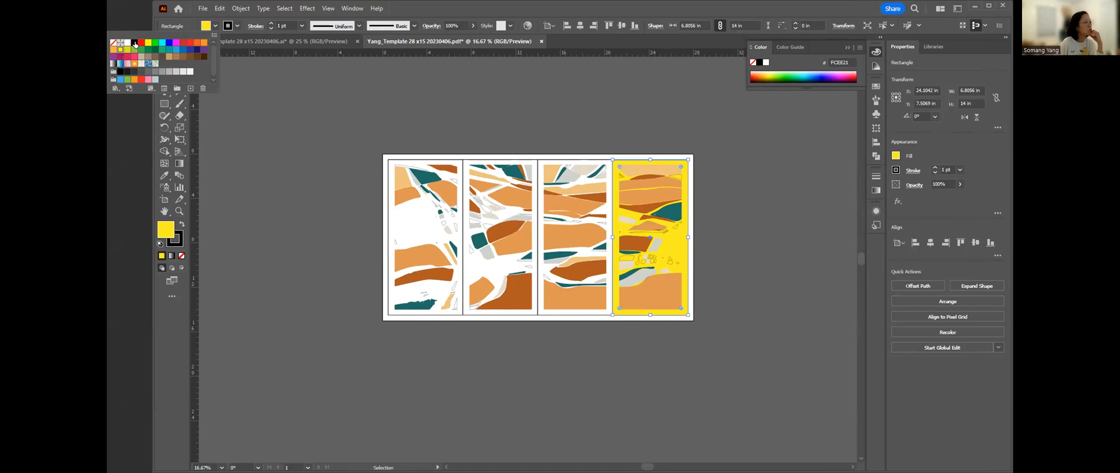
click(134, 42)
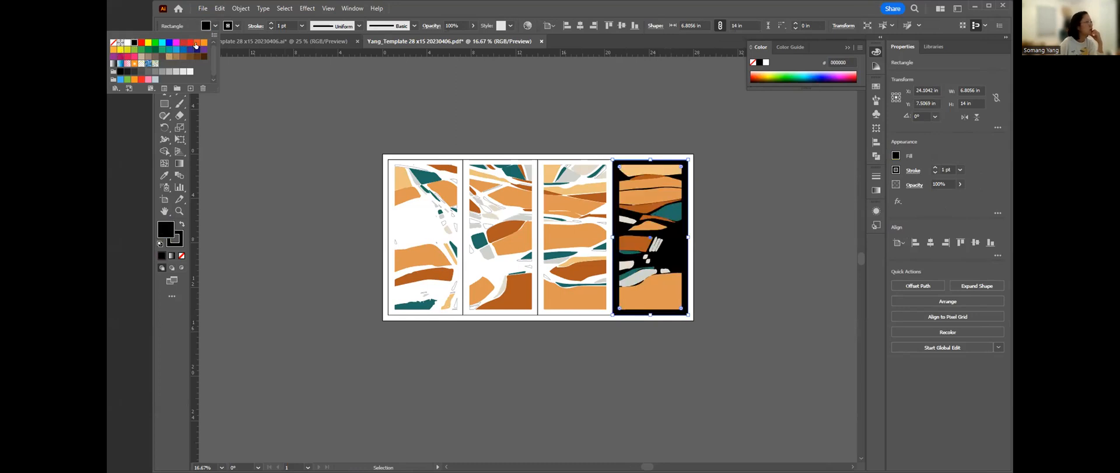
click(196, 44)
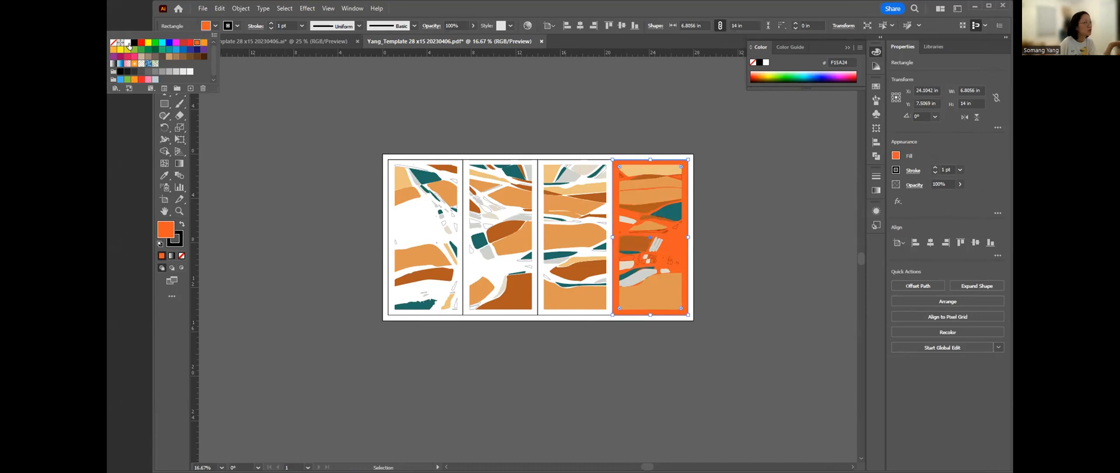
click(134, 43)
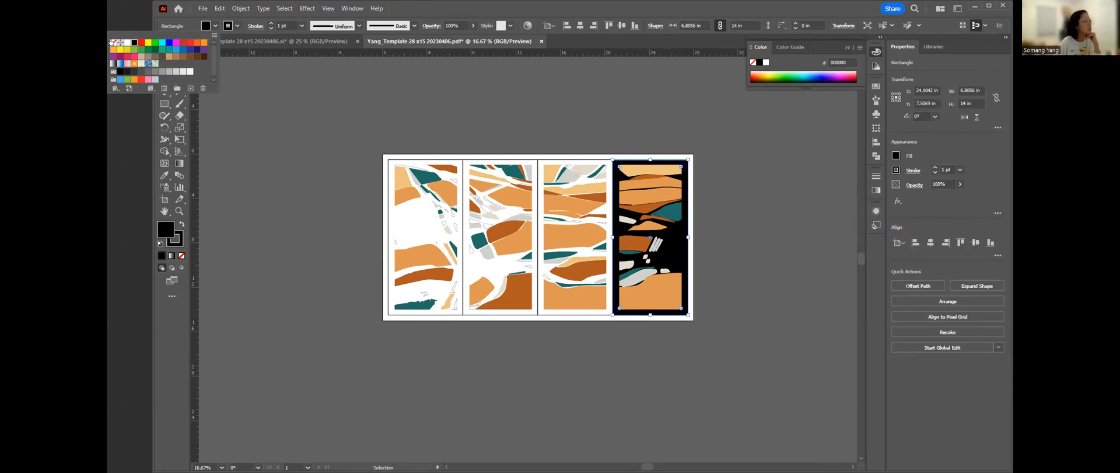
click(330, 140)
Select the frame rectangles of the first three panels together and fill them with black.
click(388, 159)
shift+click(490, 160)
shift+click(537, 160)
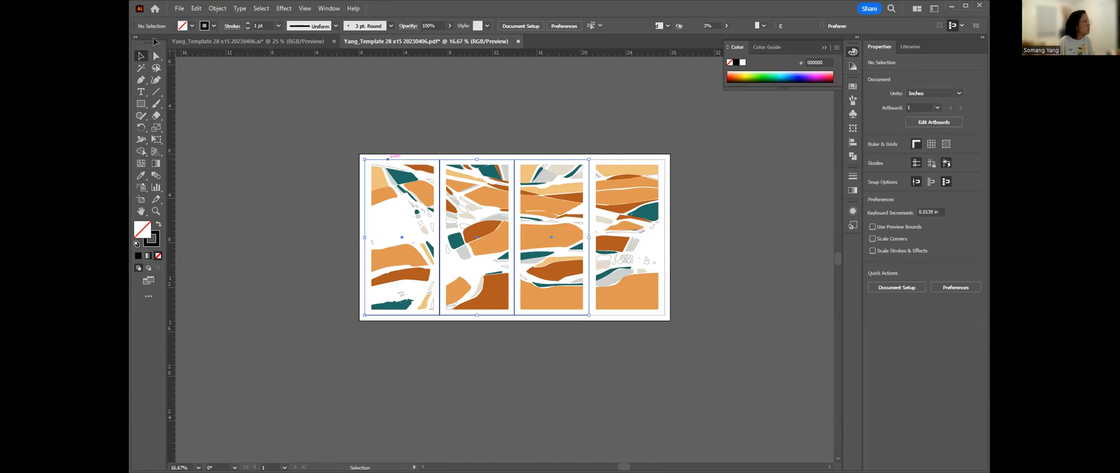
click(192, 25)
click(134, 43)
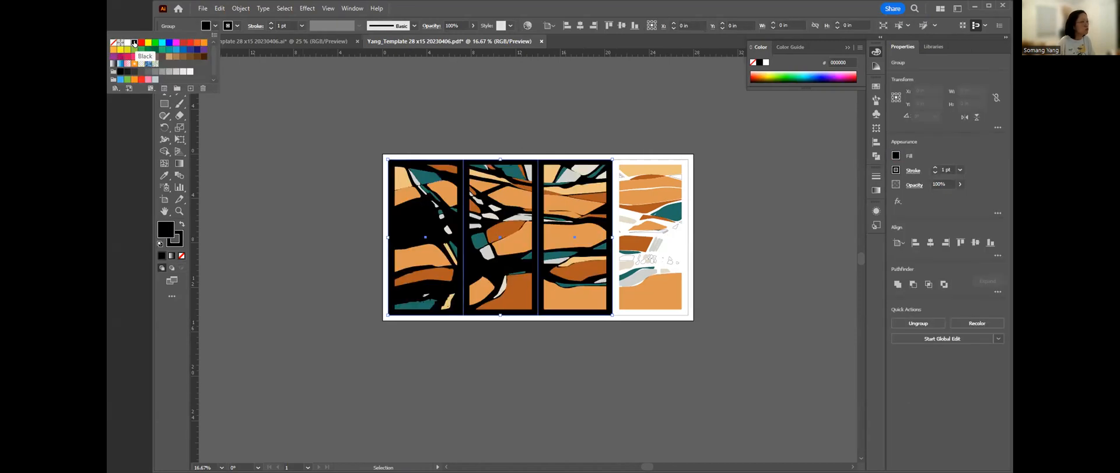
Preview the black-filled frames of the first three panels without selection edges, and undo their black fill.
click(632, 118)
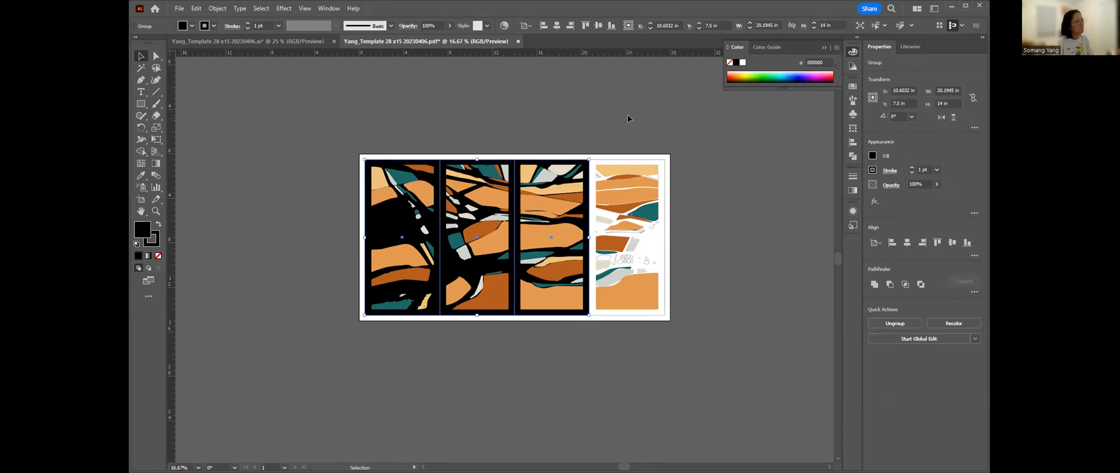
key(ctrl+h)
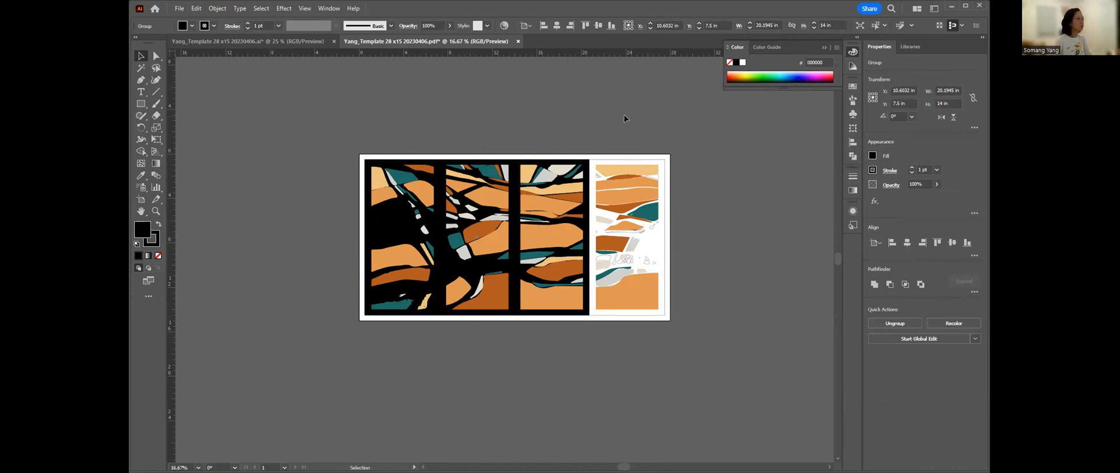
key(ctrl+z)
Save the artwork on the computer as an Illustrator file whose name ends in "20230410 demo", keeping the default Illustrator options.
click(237, 92)
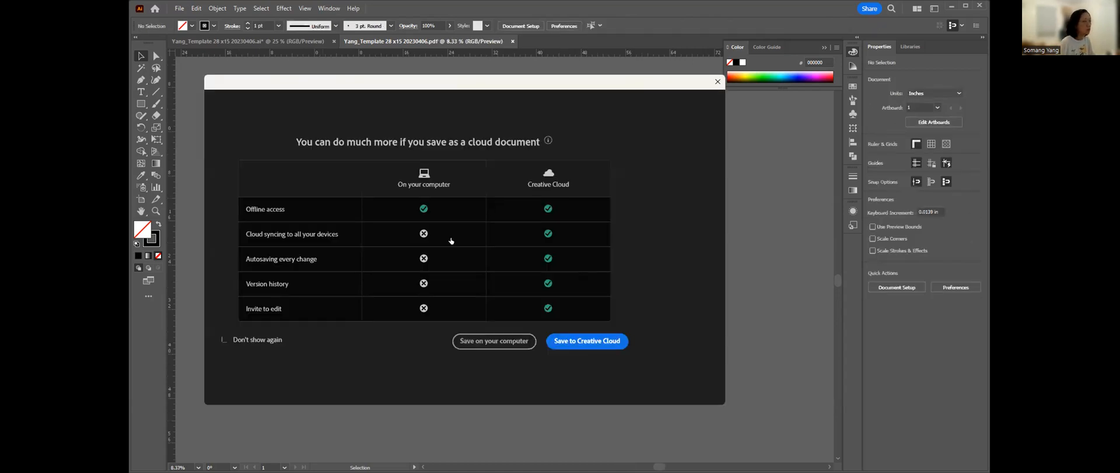
click(502, 348)
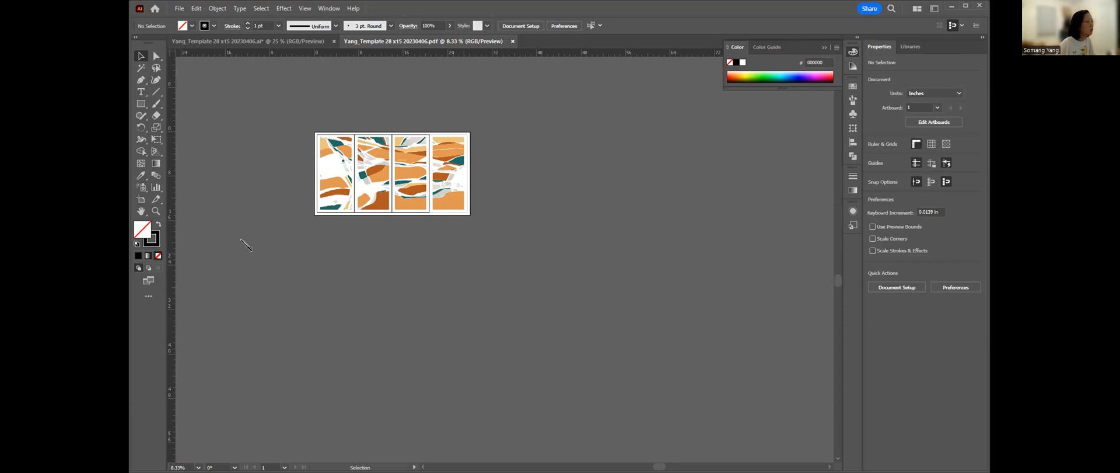
key(ctrl+shift+s)
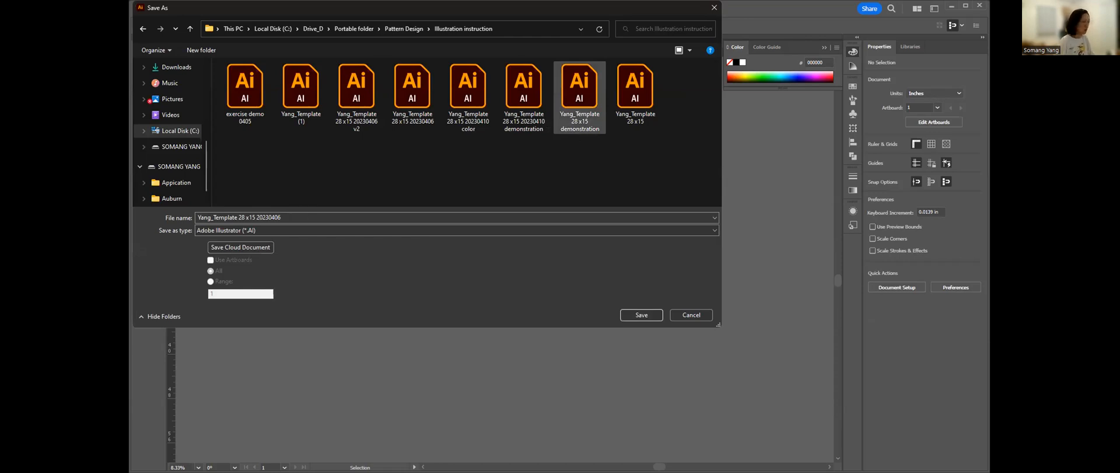
text(demo)
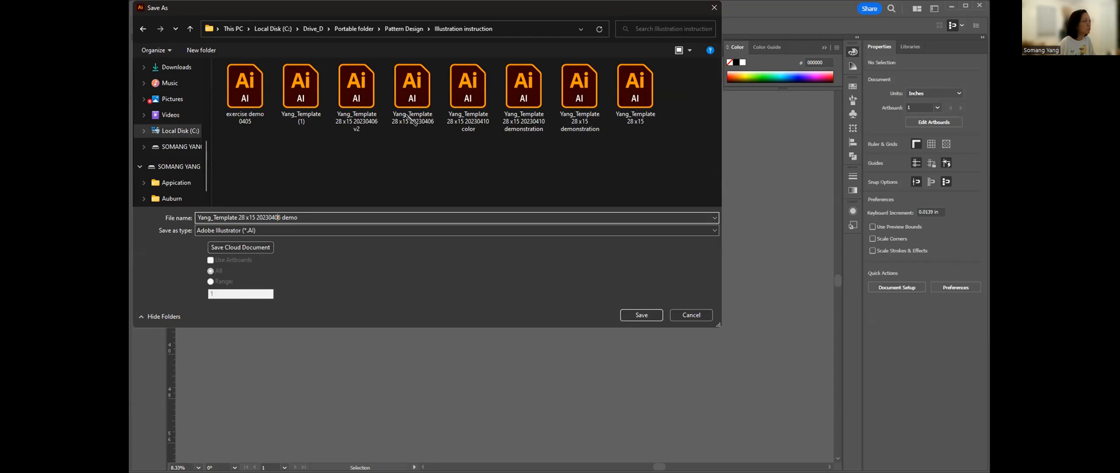
key(Escape)
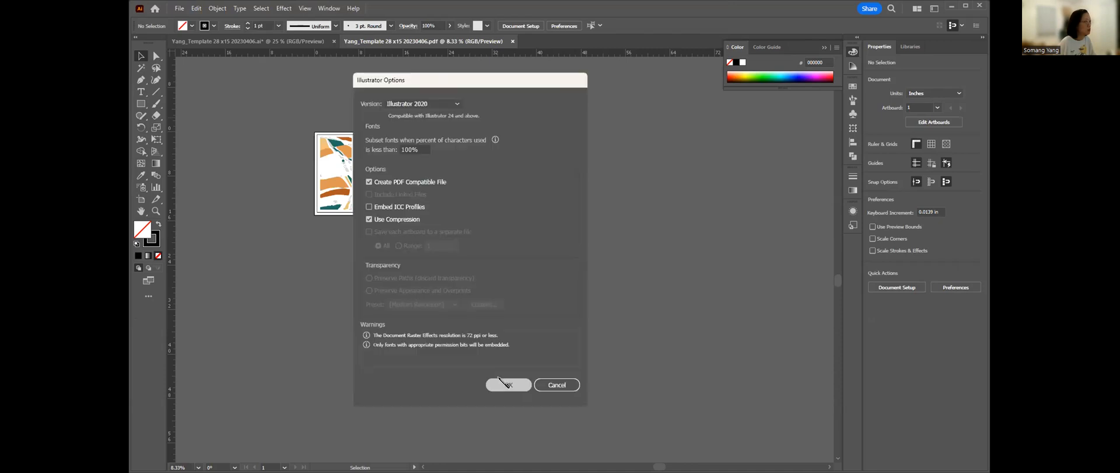
click(504, 384)
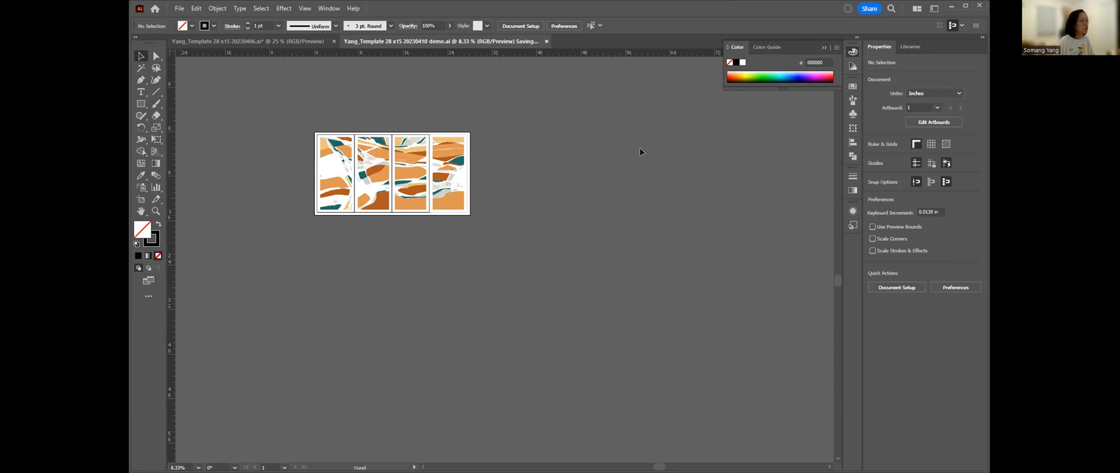
Select the whole four-panel artwork to show its vector outlines, and clear the selection.
drag(468, 117, 523, 189)
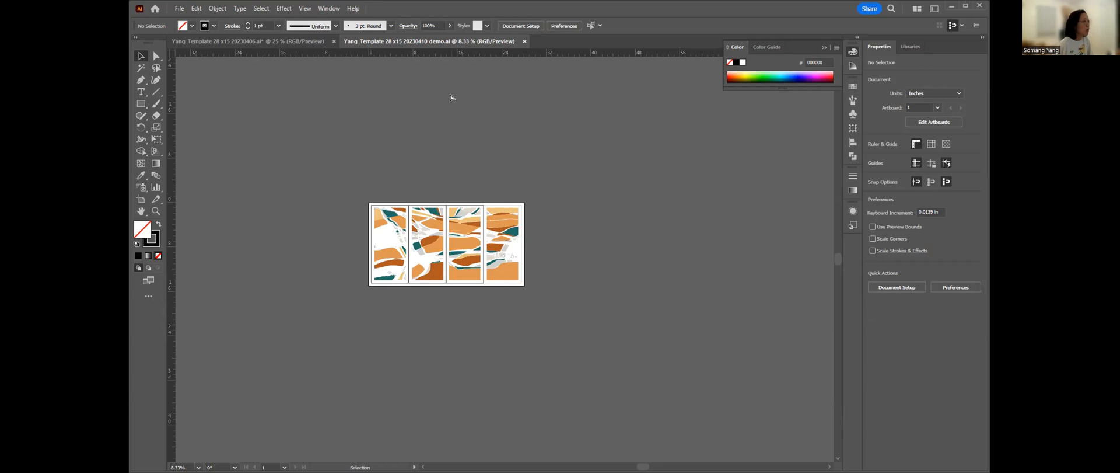
key(a)
key(ctrl+a)
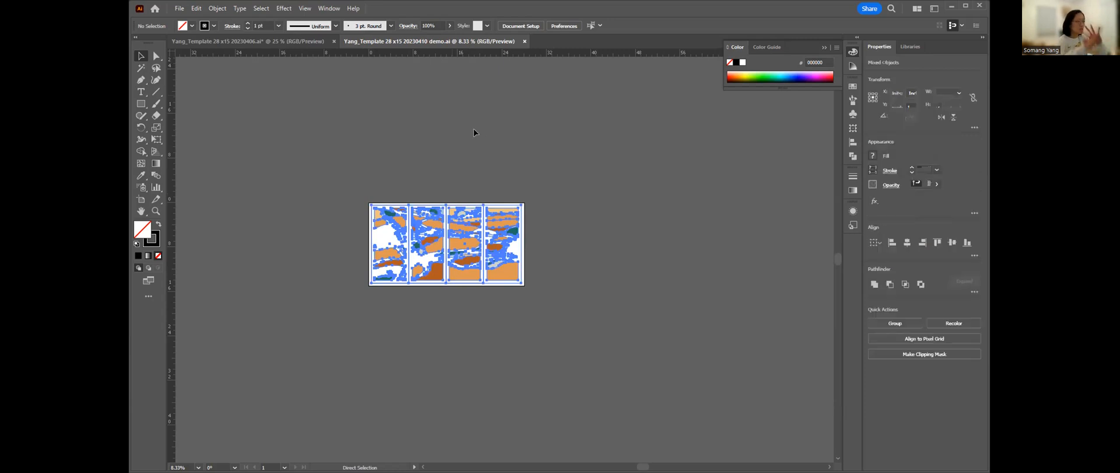
key(v)
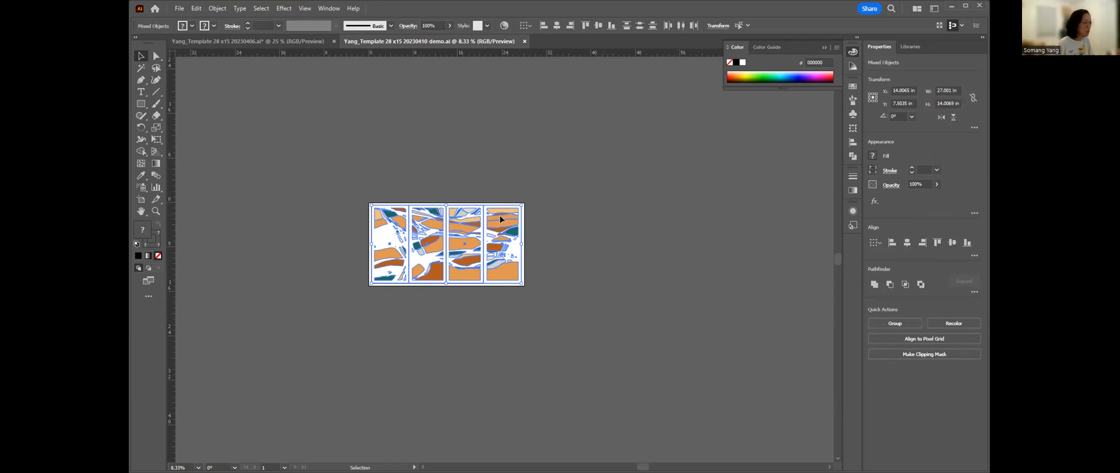
key(ctrl+h)
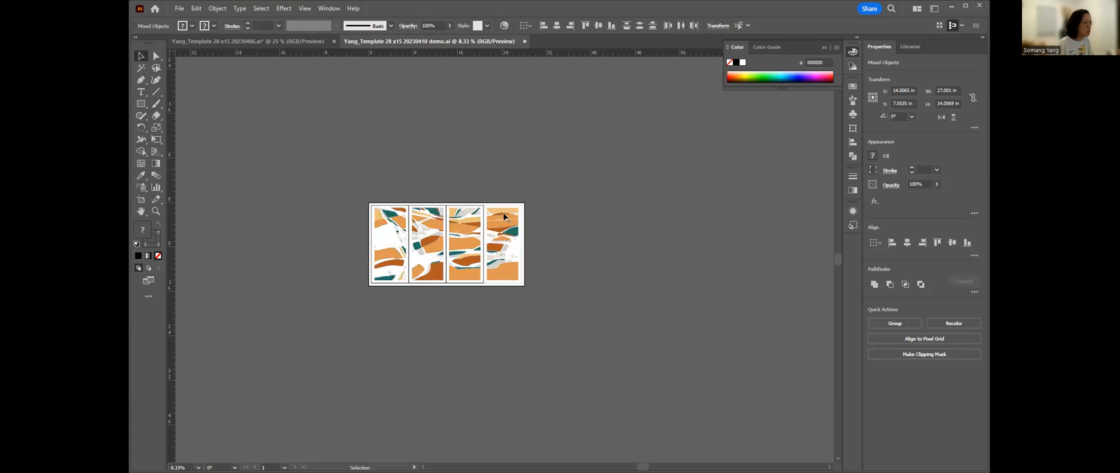
click(569, 208)
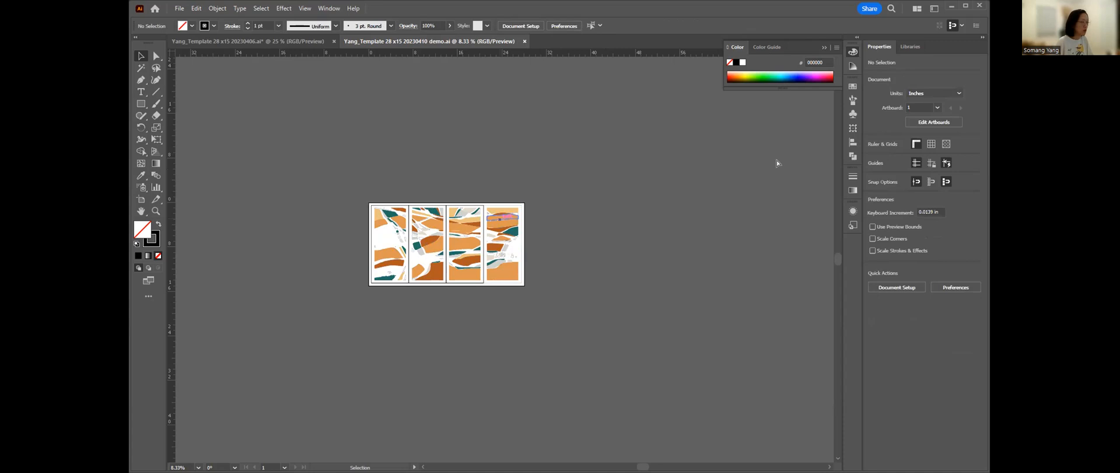
Try moving the fourth panel's upper orange band down into its lower area, and undo the move.
key(ctrl+z)
key(ctrl+z)
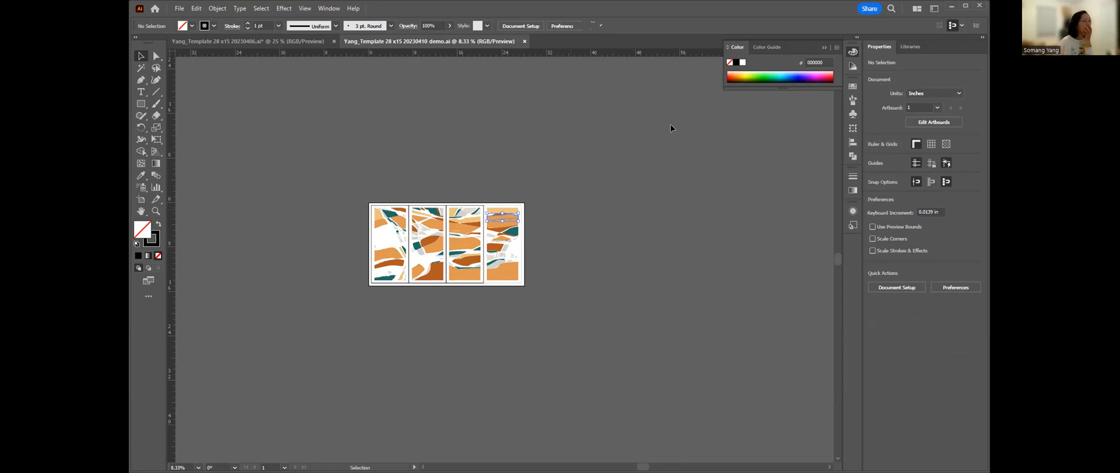
key(ctrl+z)
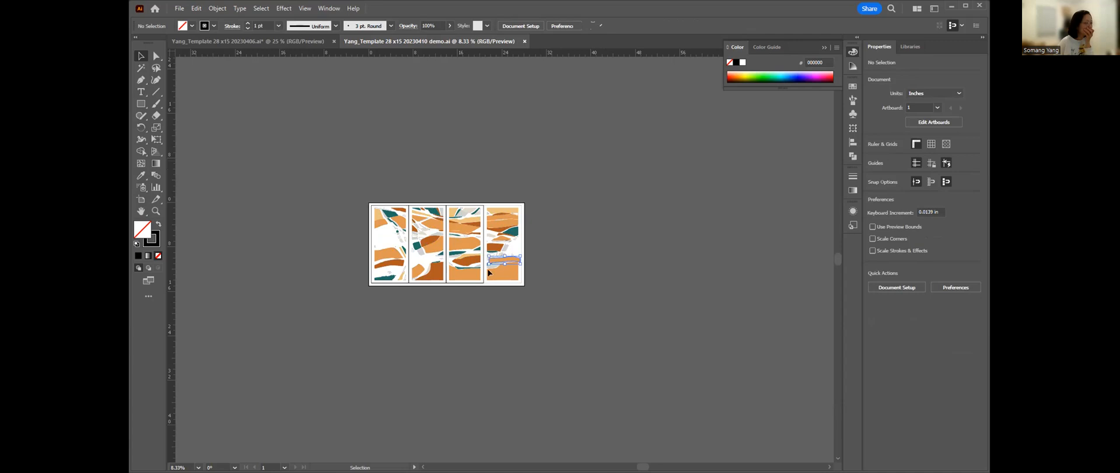
key(ctrl+z)
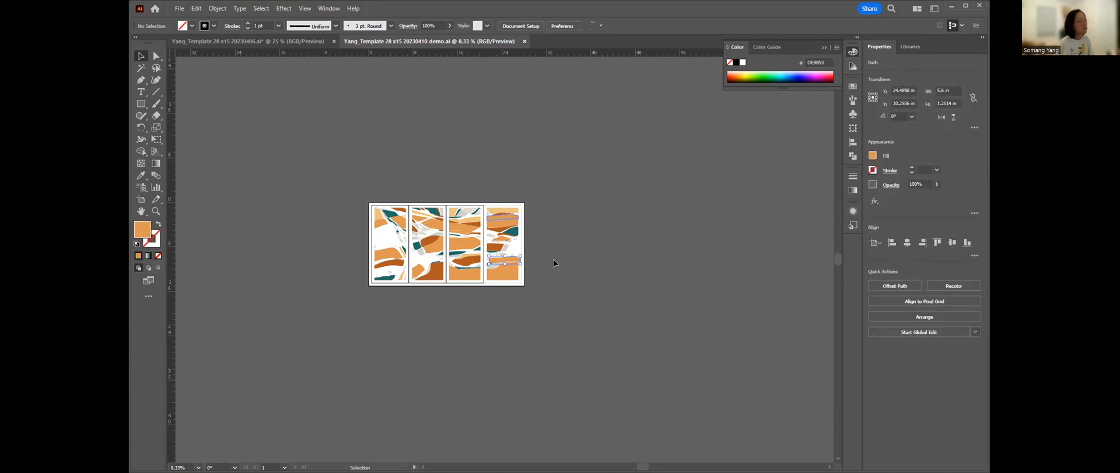
key(ctrl+z)
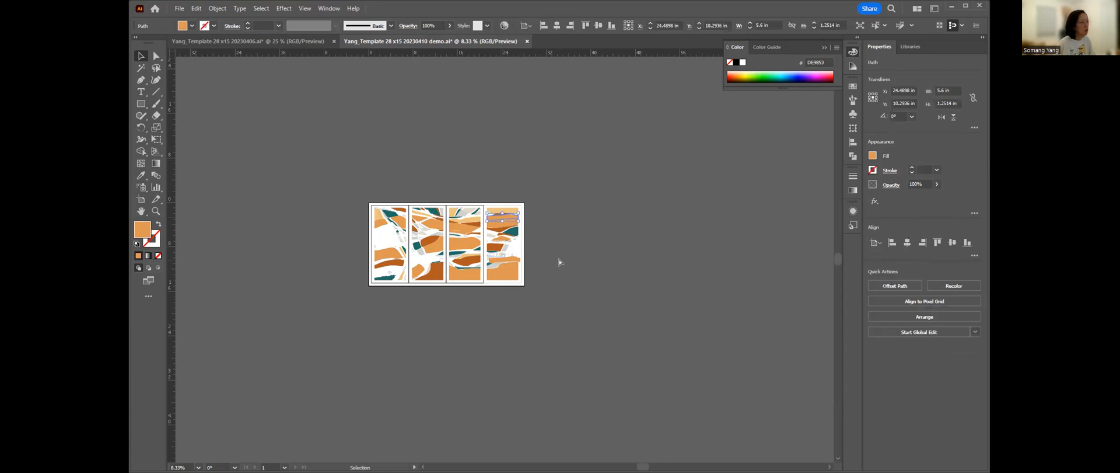
key(ctrl+h)
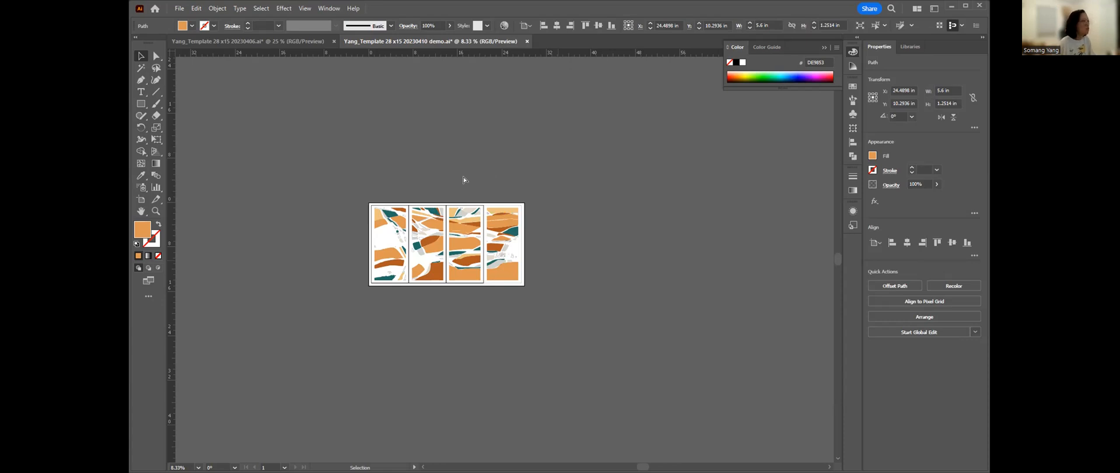
Examine the path outlines across all four panels with every object selected.
key(ctrl+plus)
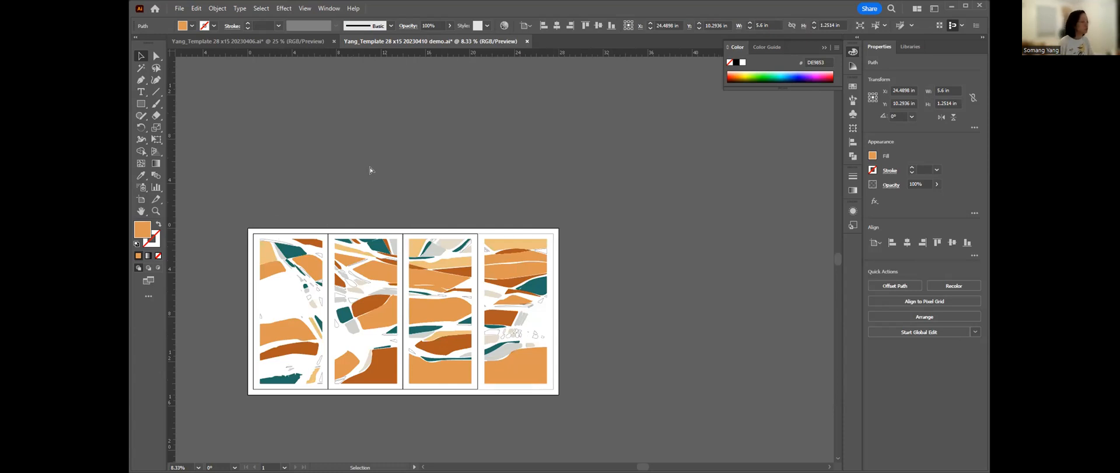
key(ctrl+a)
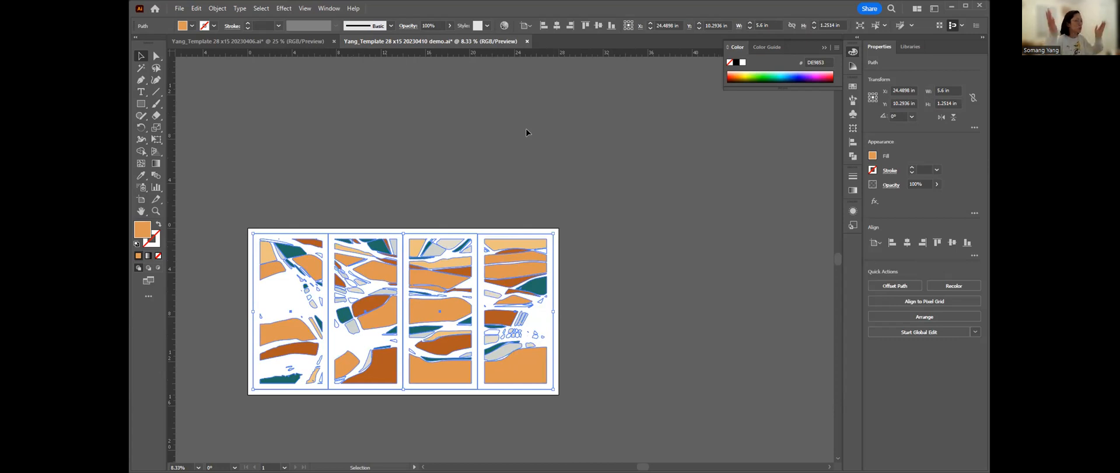
key(ctrl+minus)
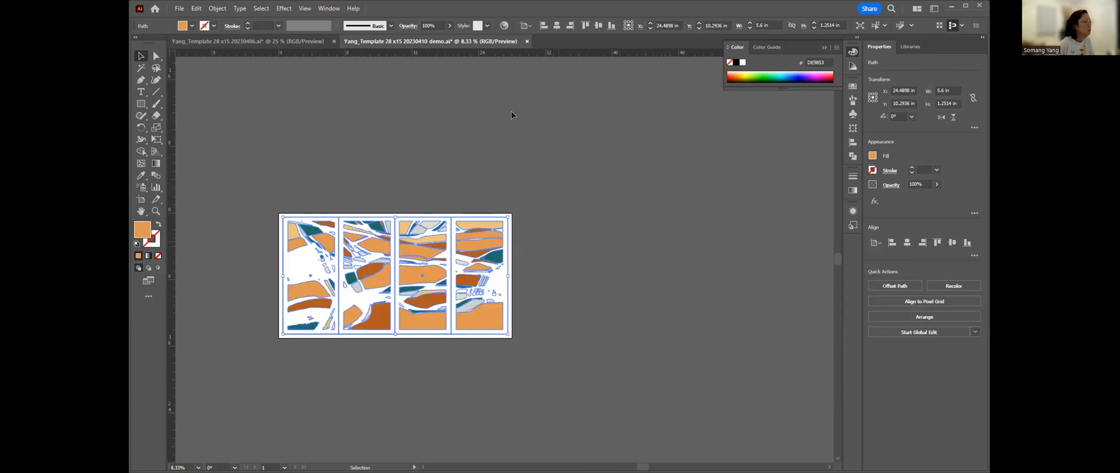
key(ctrl+minus)
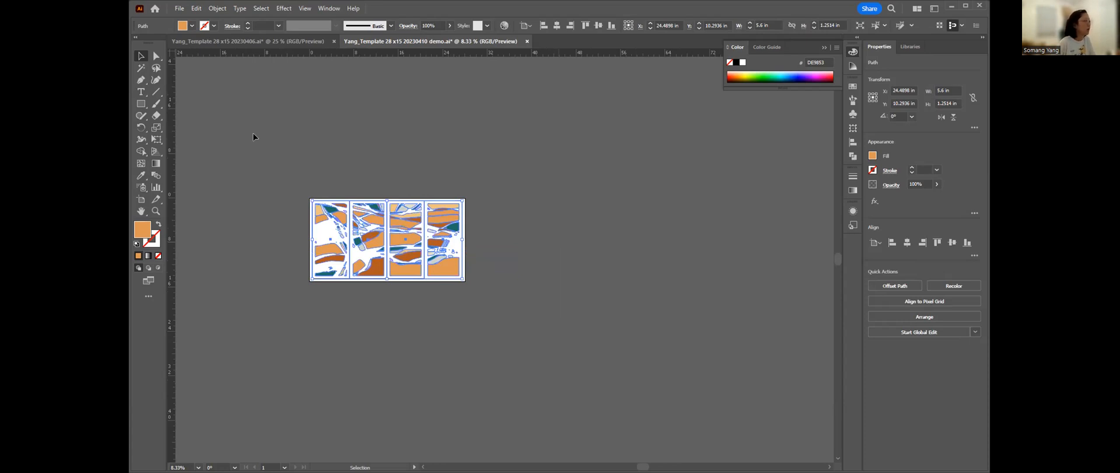
key(ctrl+a)
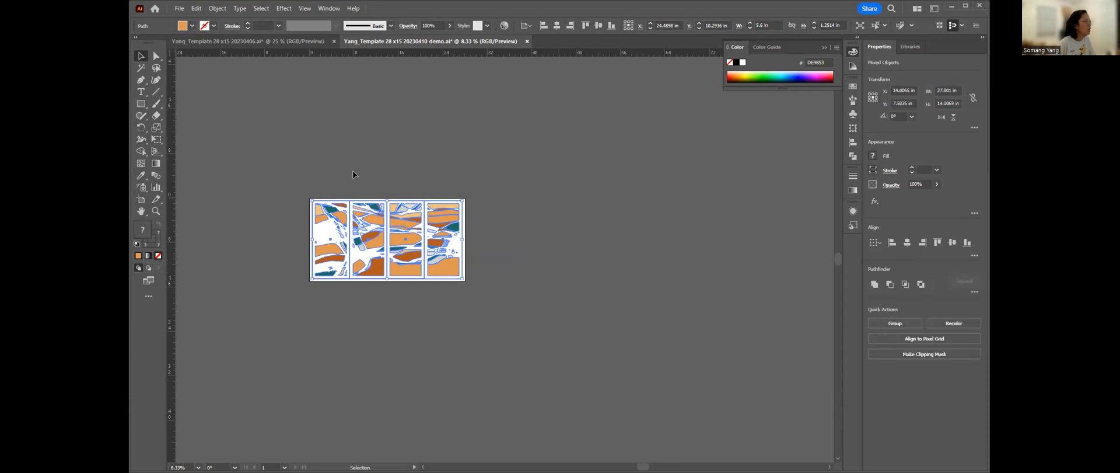
scroll(352, 170, up, 1)
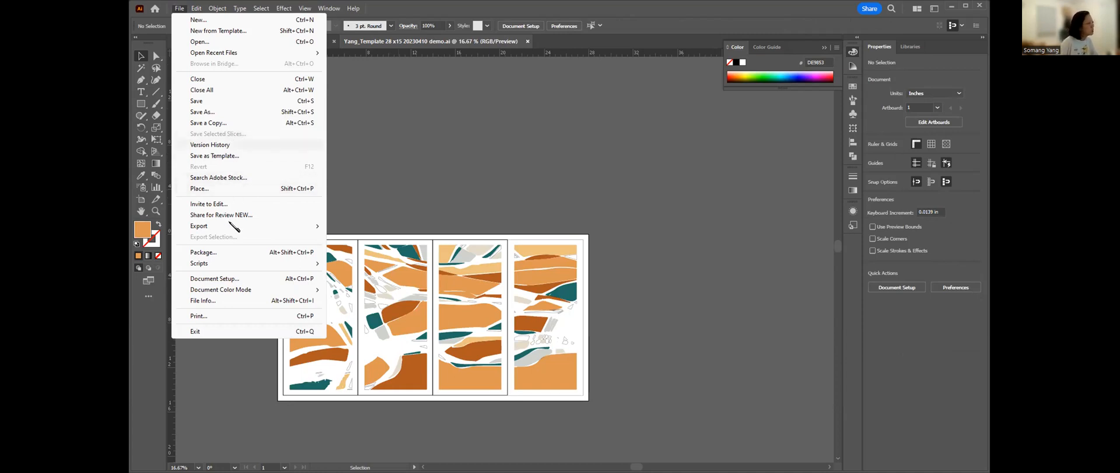
mouse_move(295, 226)
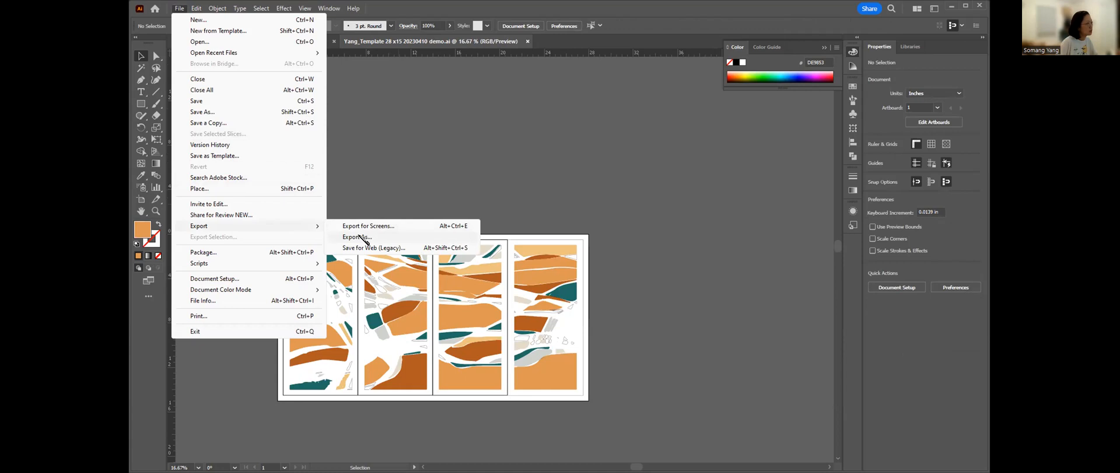
click(360, 236)
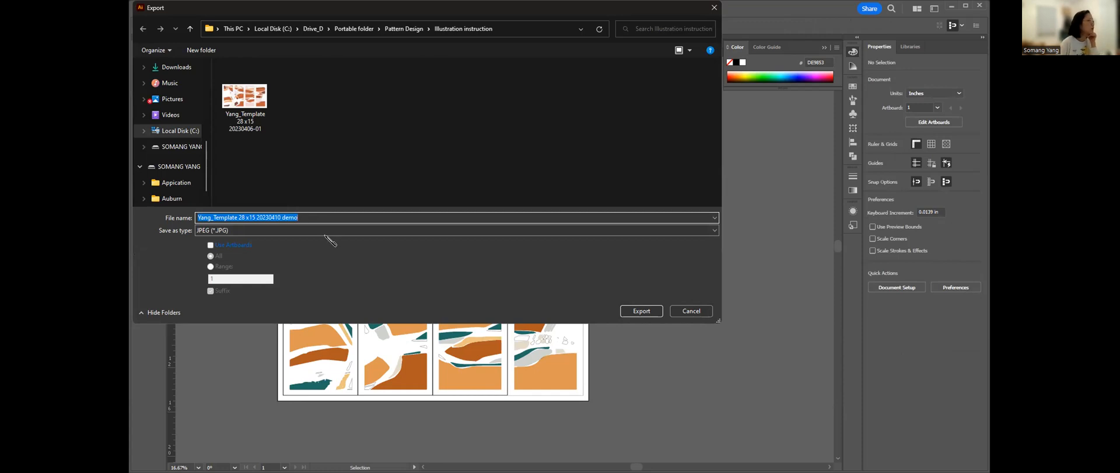
click(240, 231)
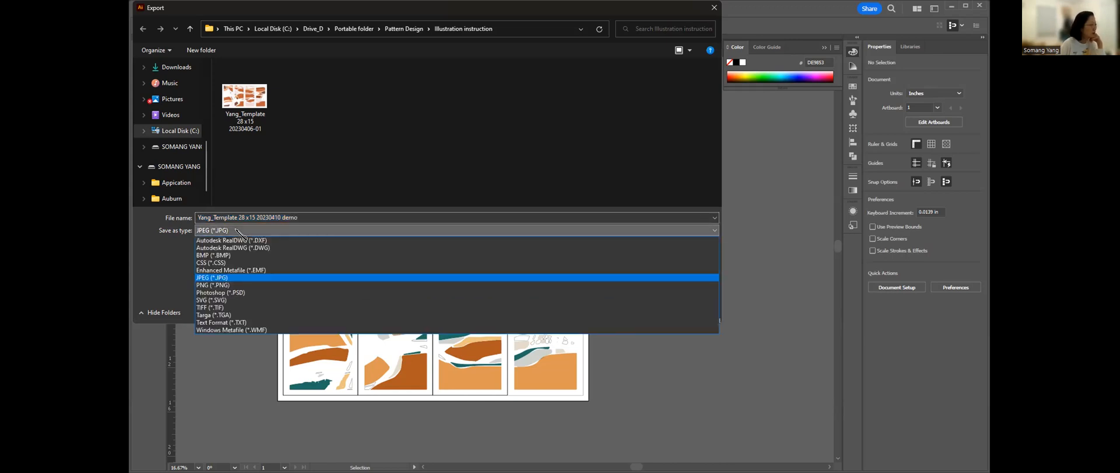
click(237, 229)
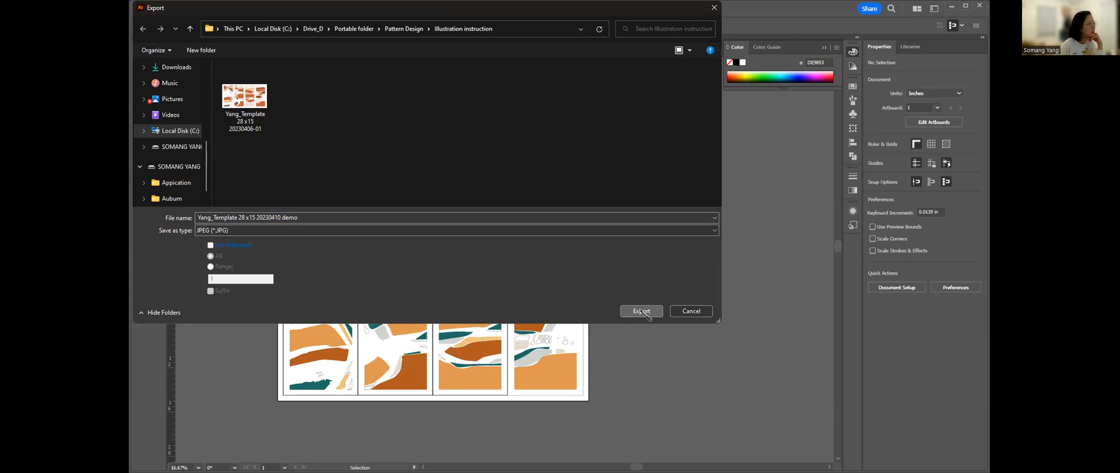
key(Escape)
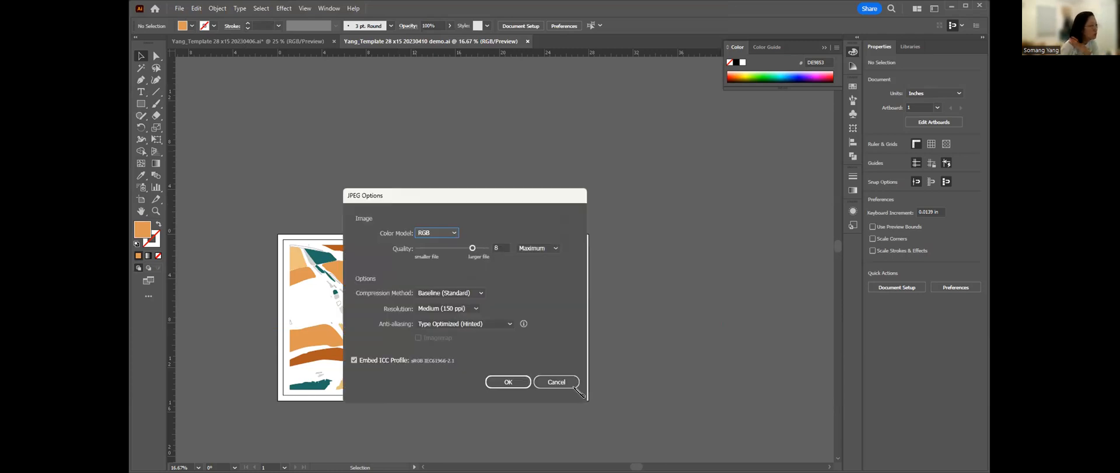
click(572, 380)
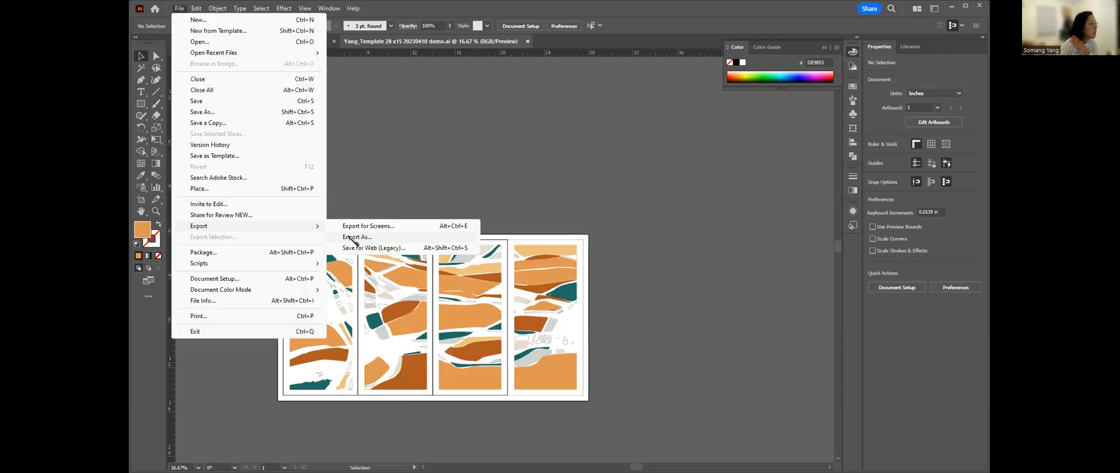
Export the artwork as a JPEG using all artboards, keeping the "20230410 demo" file name.
click(353, 239)
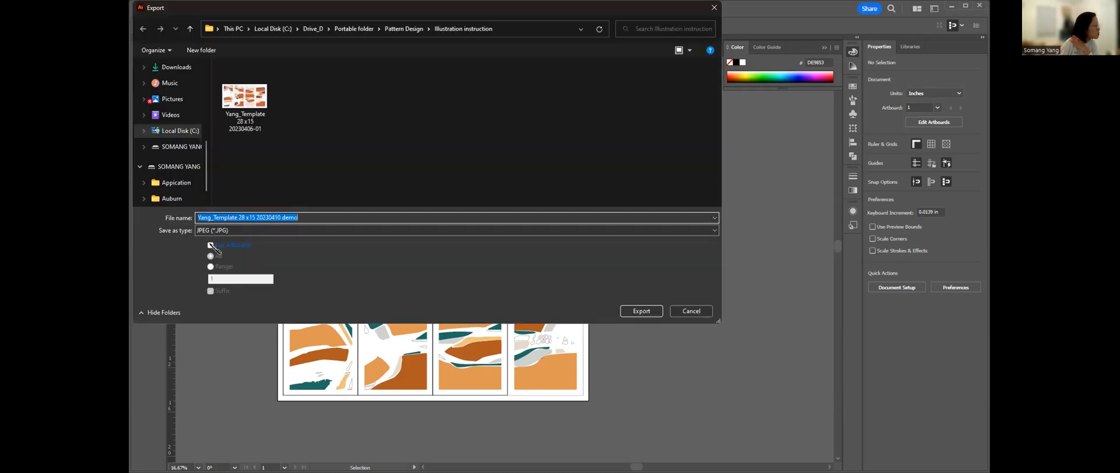
click(211, 244)
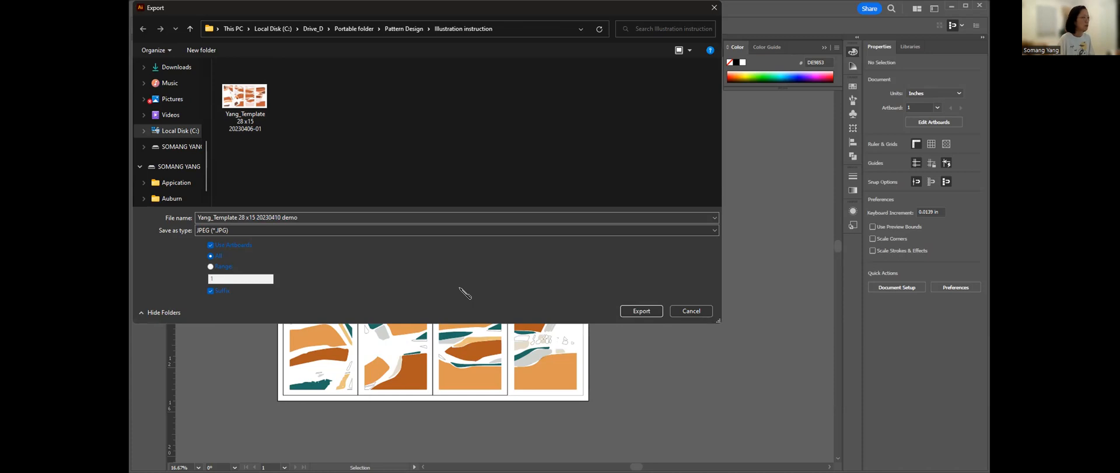
key(Return)
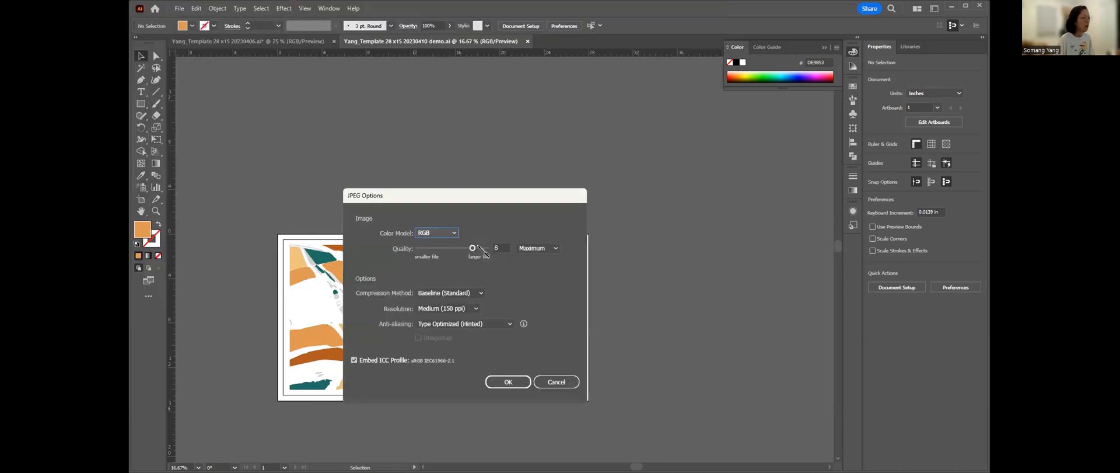
Set the JPEG quality to 10 (Maximum) and the resolution to High (300 ppi), and complete the export.
drag(480, 248, 487, 245)
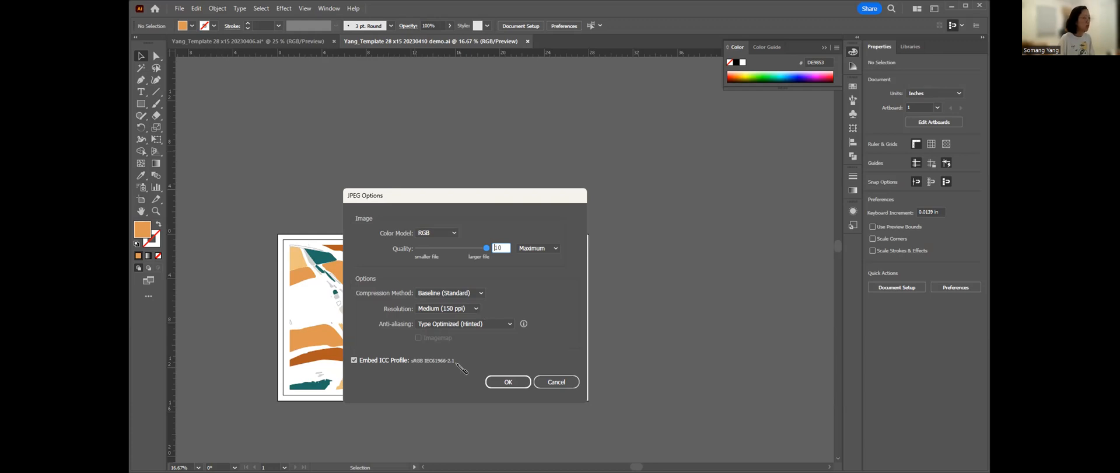
click(447, 308)
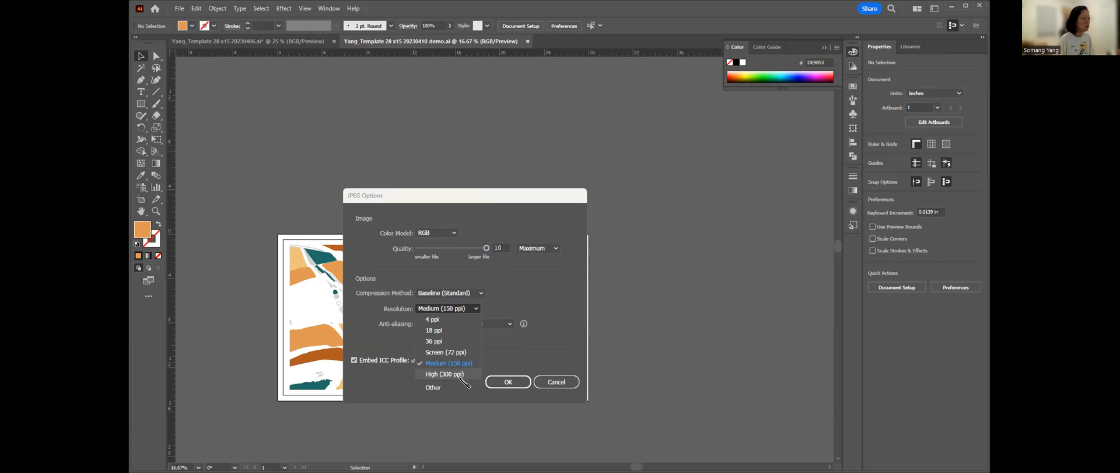
click(461, 377)
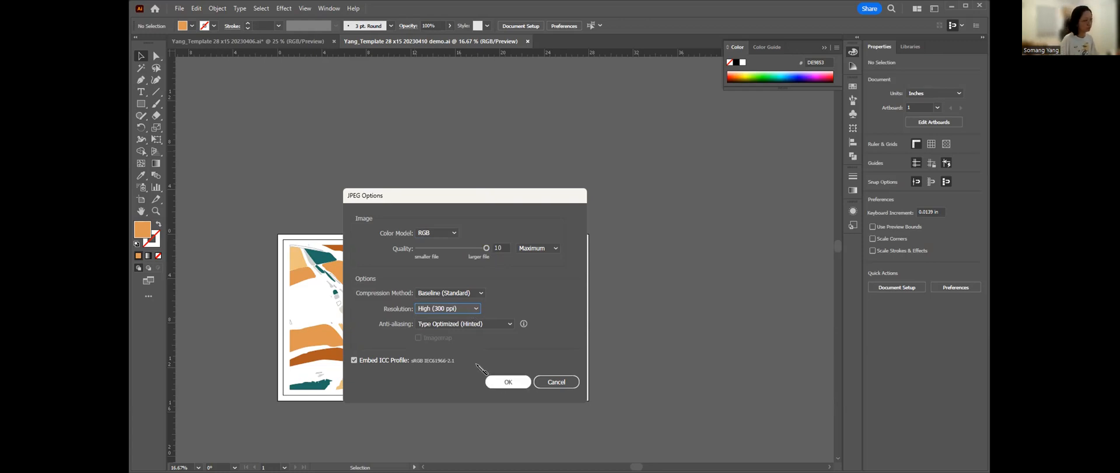
click(495, 380)
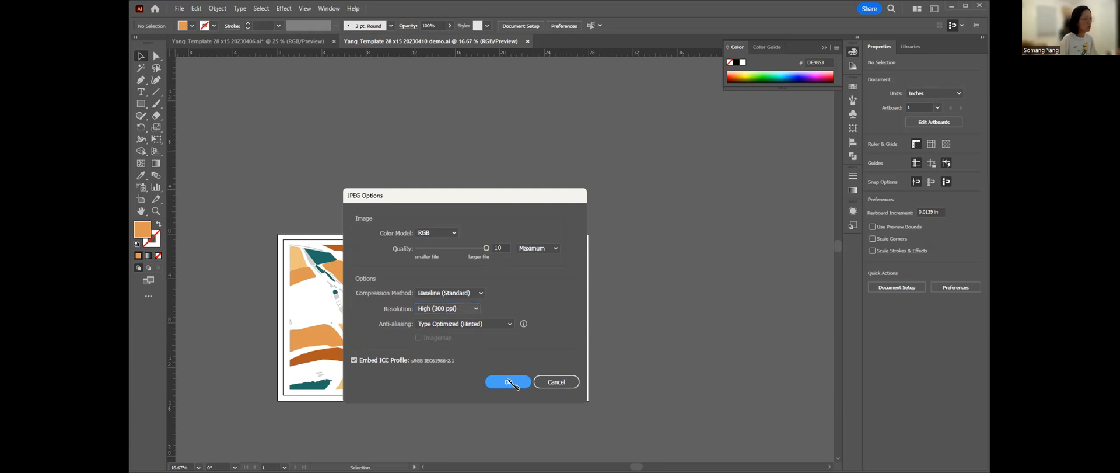
click(513, 383)
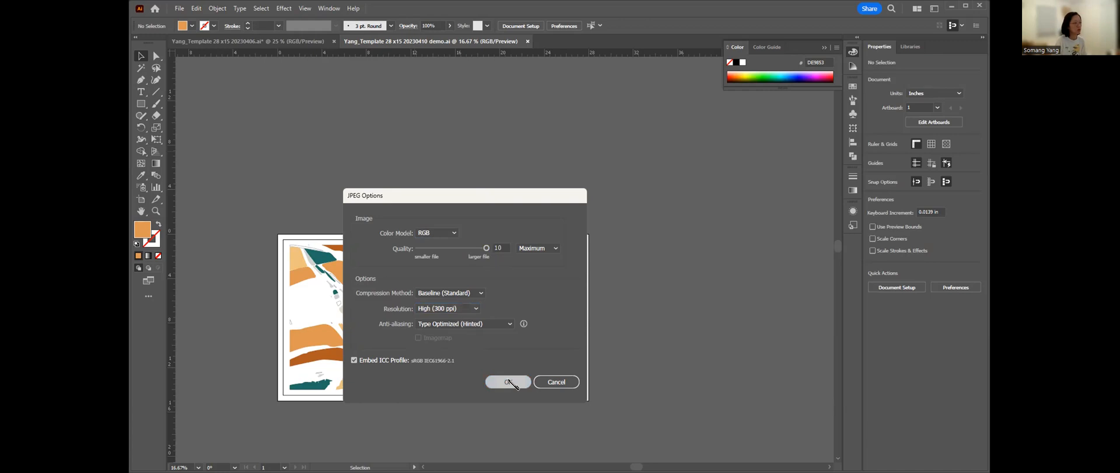
click(509, 380)
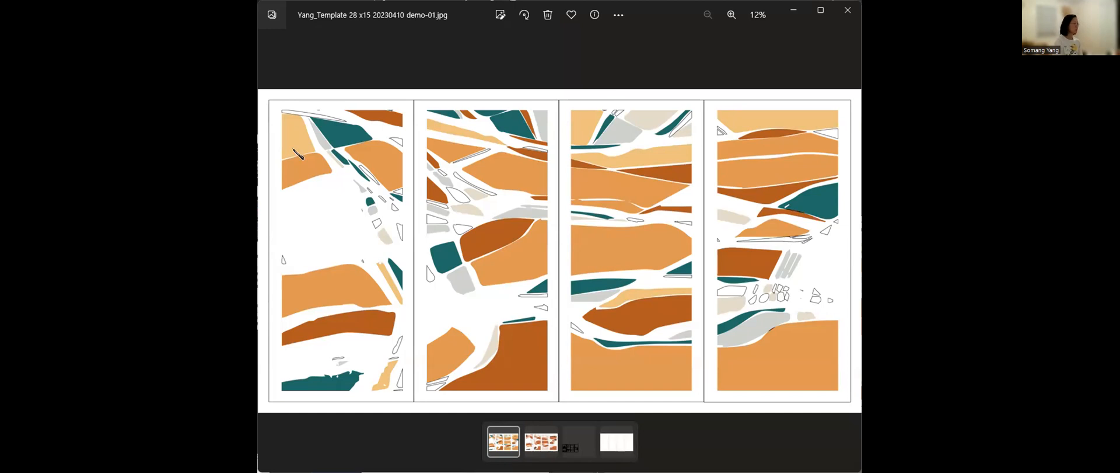
click(541, 444)
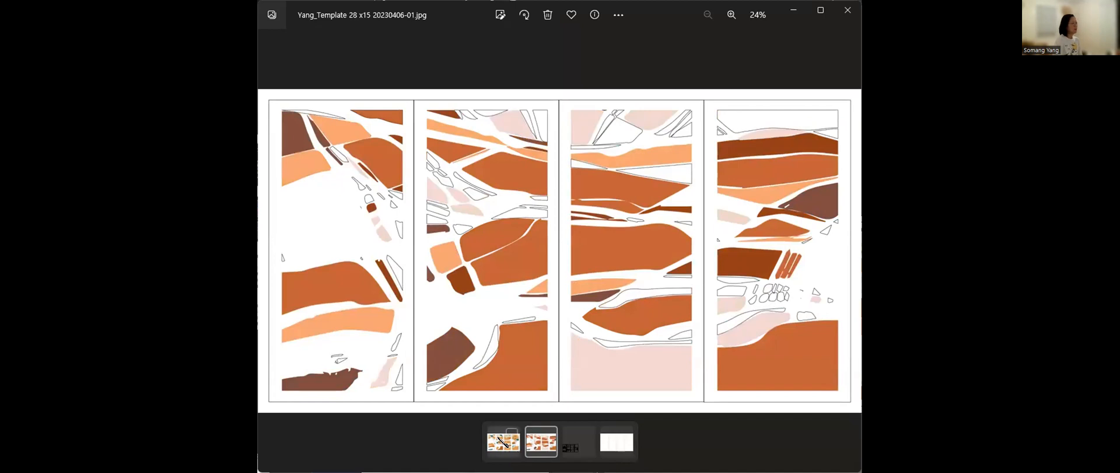
click(502, 442)
click(541, 442)
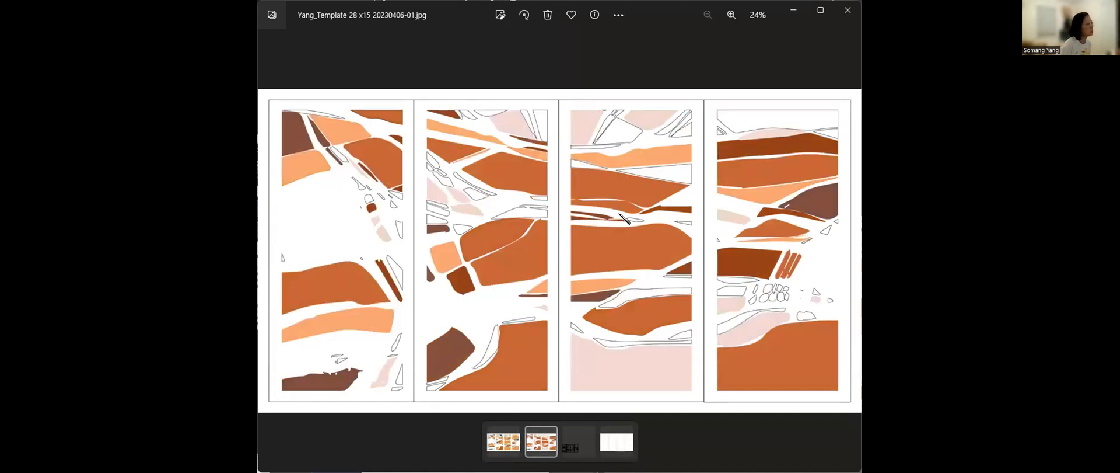